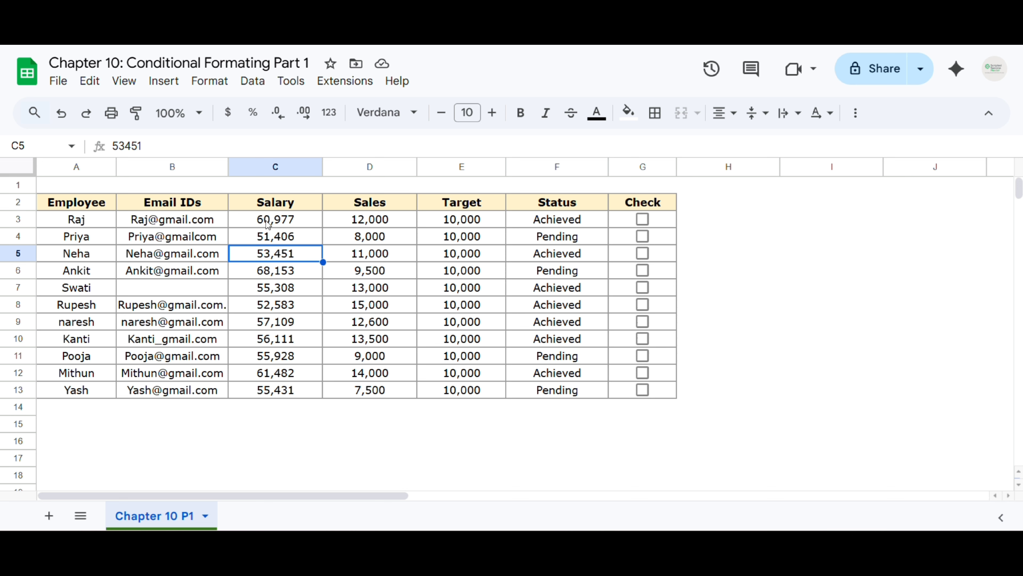
Step: Start a color scale conditional formatting rule for the salary cells C3:C13
{"action": "left_click_drag", "start_coordinate": [268, 224], "coordinate": [274, 390]}
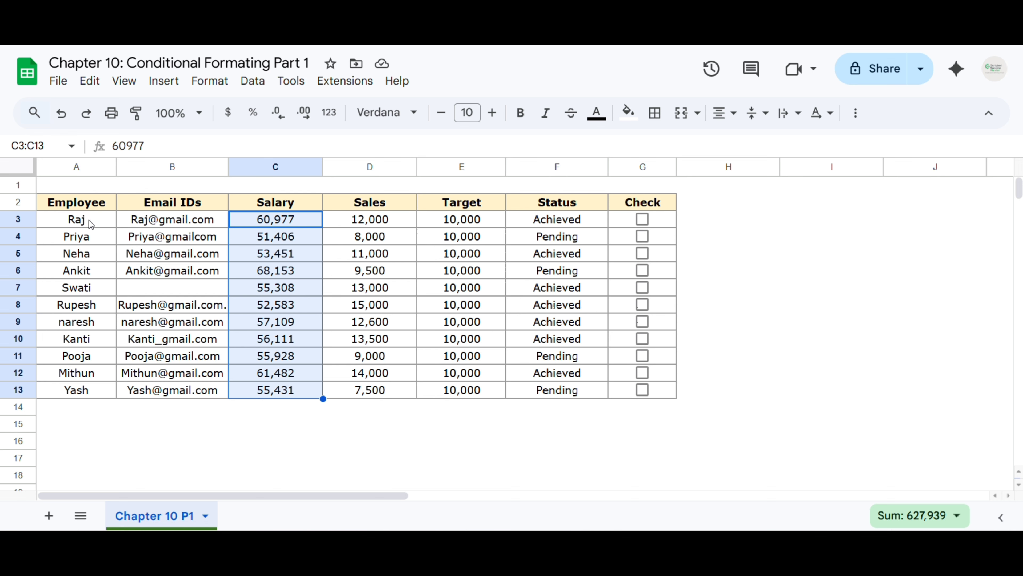
{"action": "left_click", "coordinate": [304, 274]}
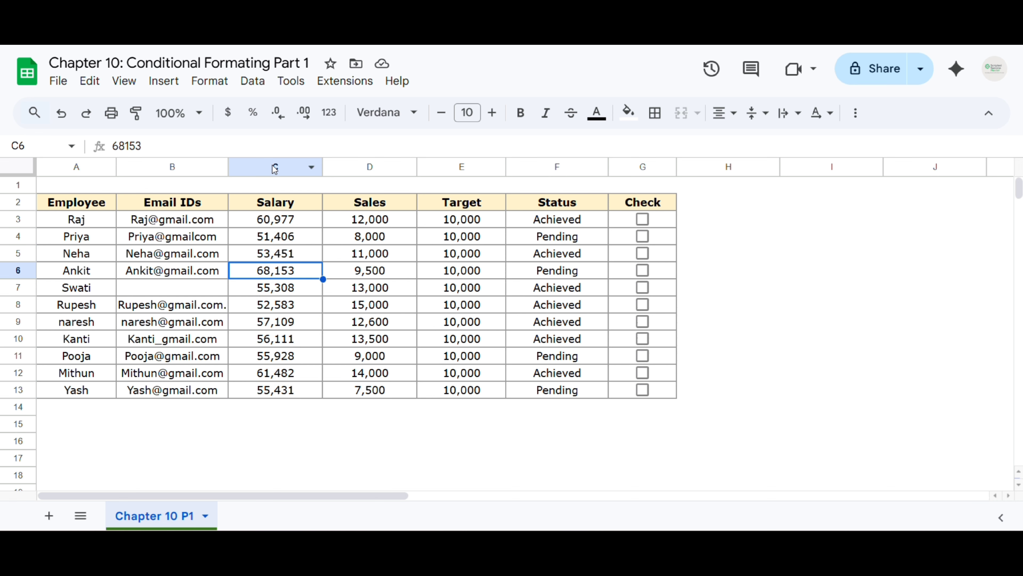
{"action": "left_click", "coordinate": [273, 220]}
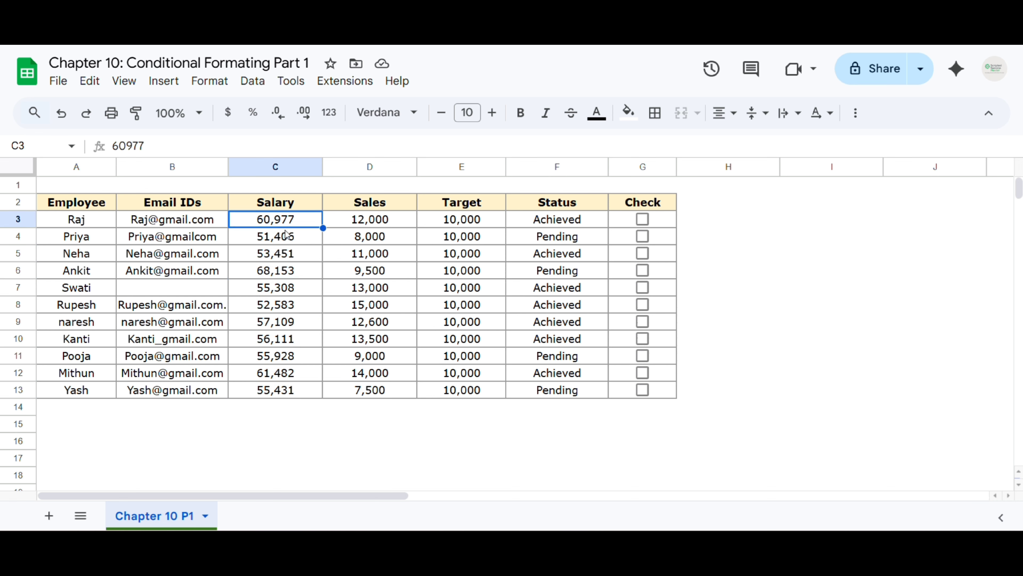
{"action": "left_click_drag", "start_coordinate": [279, 224], "coordinate": [268, 395]}
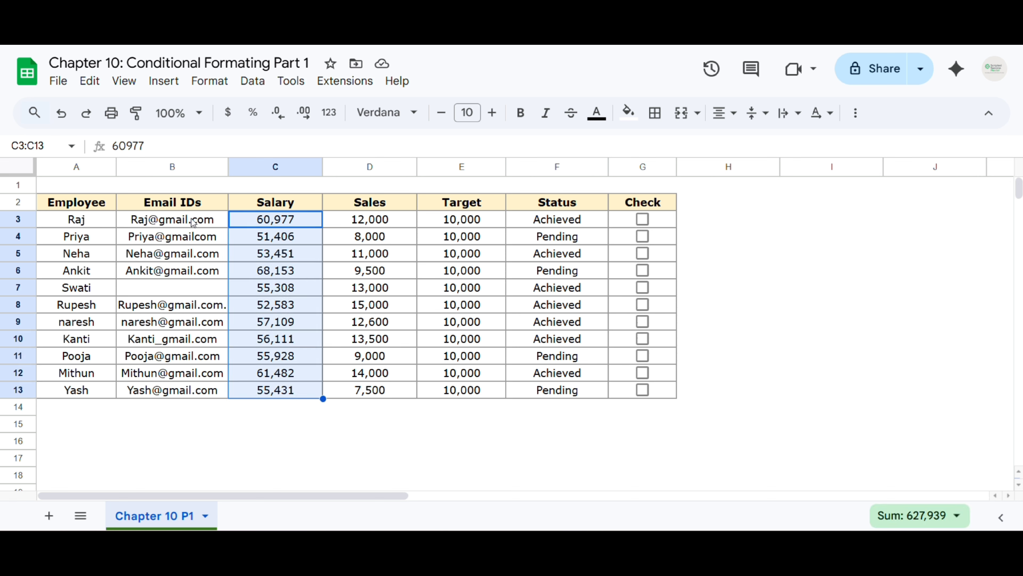
{"action": "left_click", "coordinate": [209, 82]}
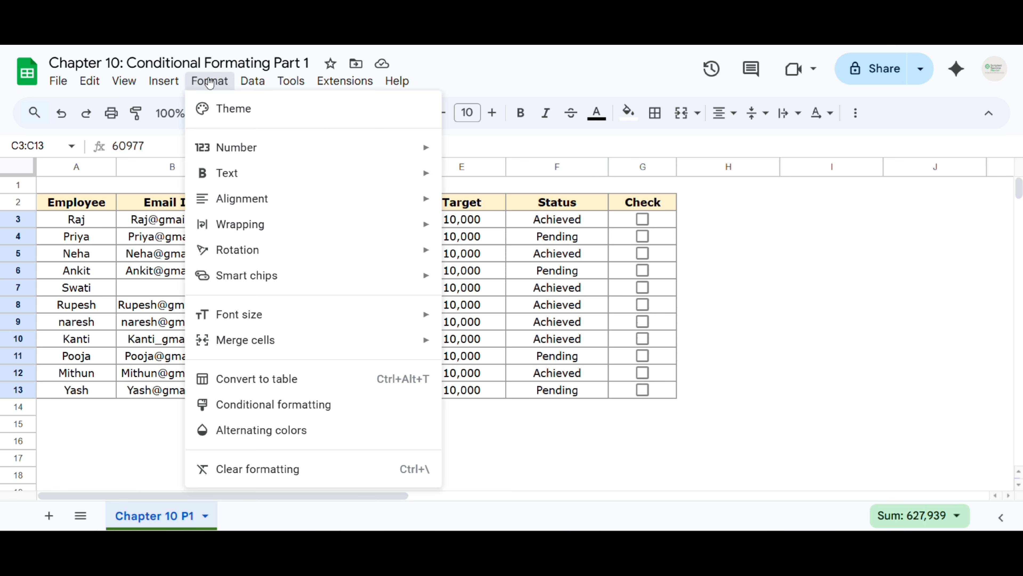
{"action": "left_click", "coordinate": [253, 407]}
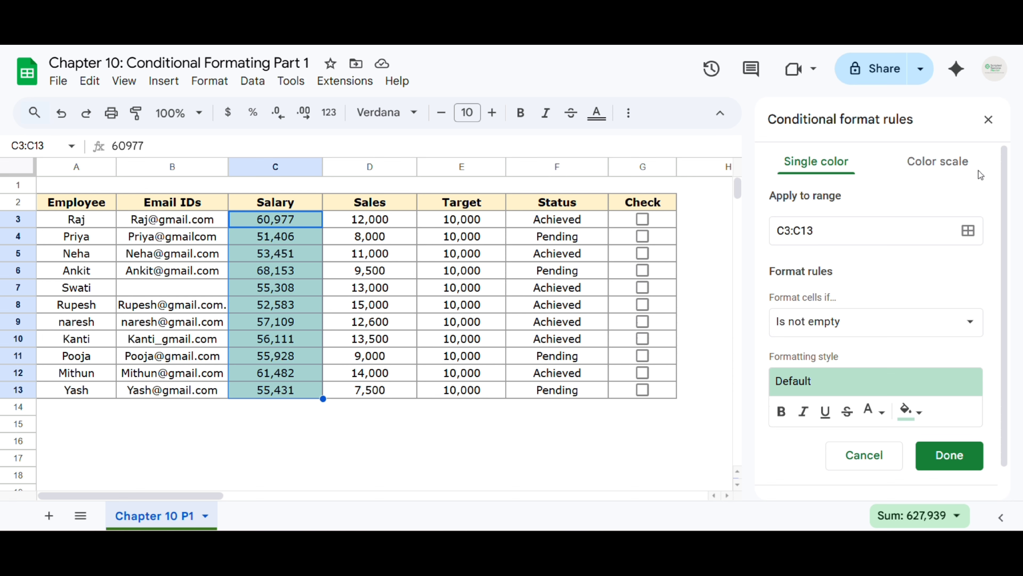
{"action": "left_click", "coordinate": [929, 169]}
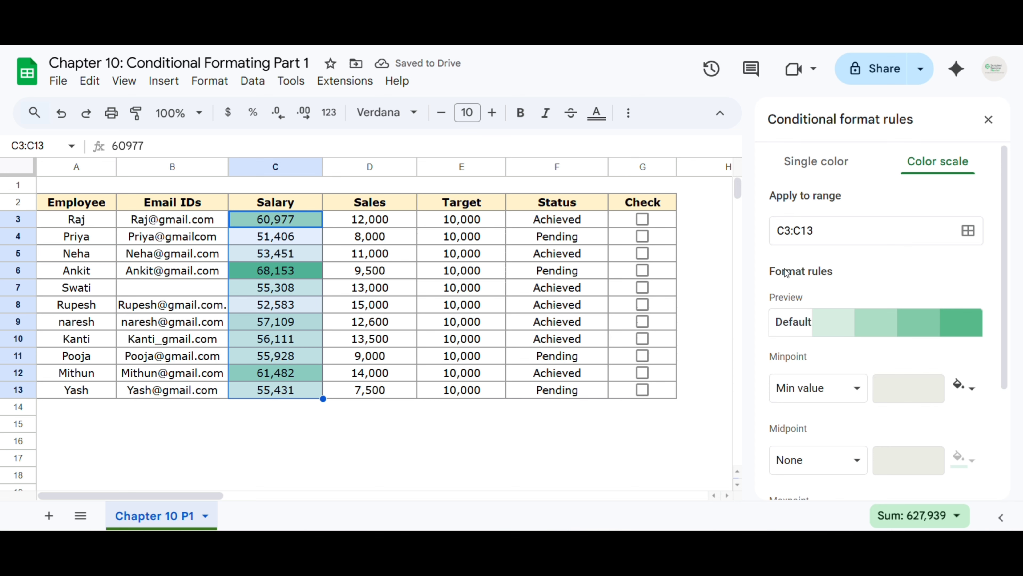
Step: Try the green-to-white preset on the salary color scale, and switch back to the white-to-green preset
{"action": "scroll", "coordinate": [853, 310], "scroll_direction": "down", "scroll_amount": 2}
{"action": "scroll", "coordinate": [846, 287], "scroll_direction": "down", "scroll_amount": 3}
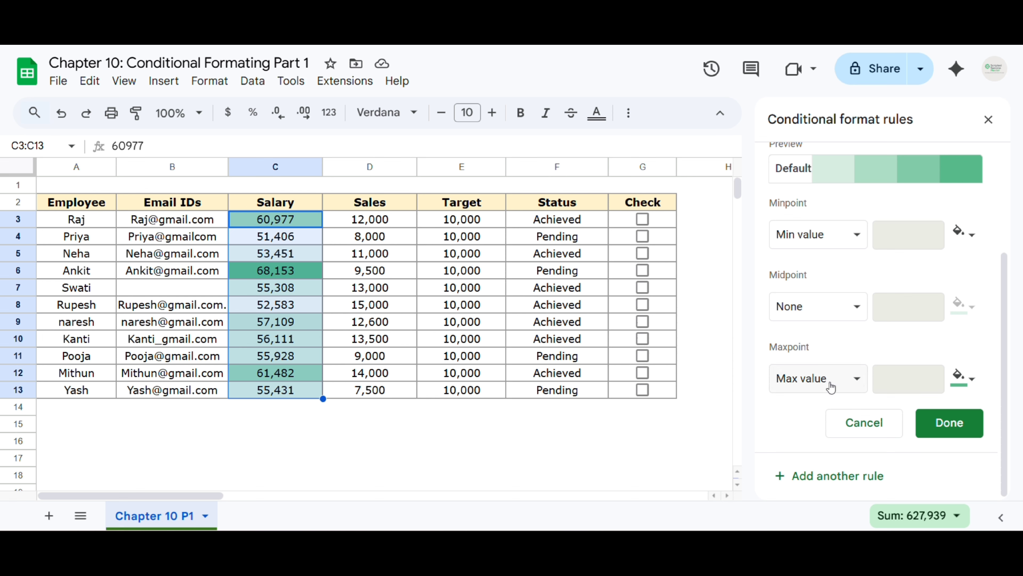
{"action": "scroll", "coordinate": [1000, 162], "scroll_direction": "up", "scroll_amount": 2}
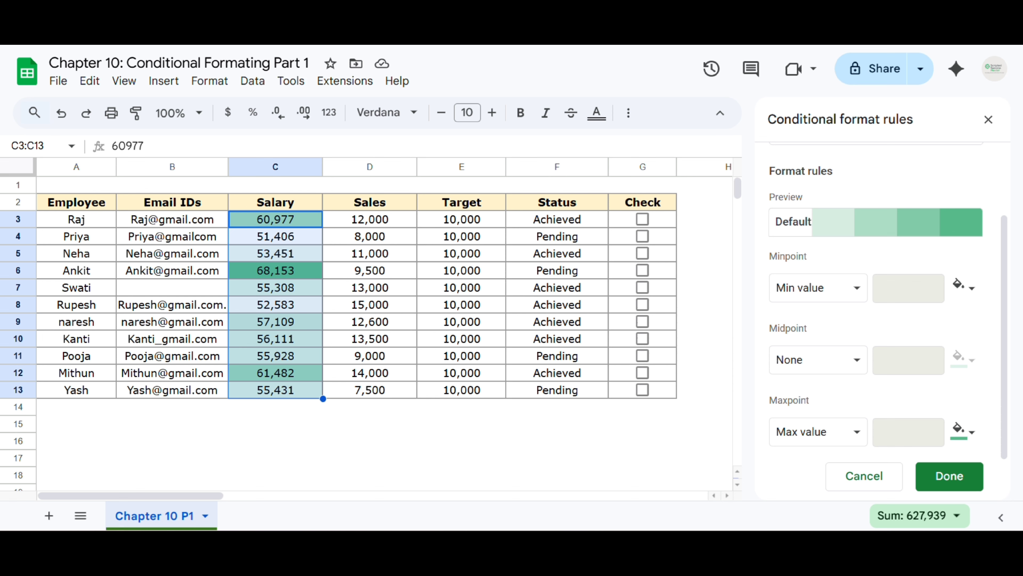
{"action": "scroll", "coordinate": [866, 411], "scroll_direction": "up", "scroll_amount": 3}
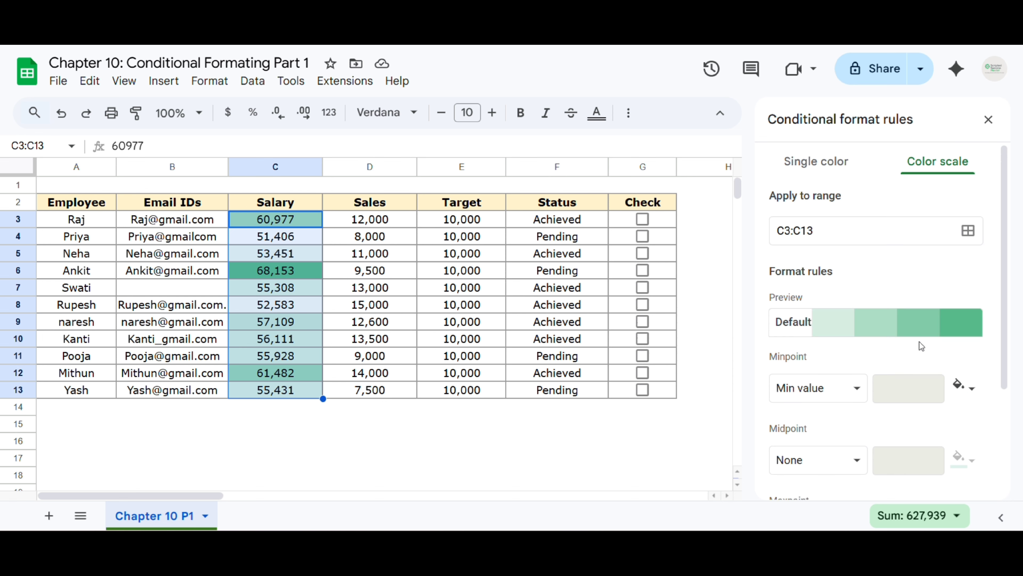
{"action": "left_click", "coordinate": [975, 329]}
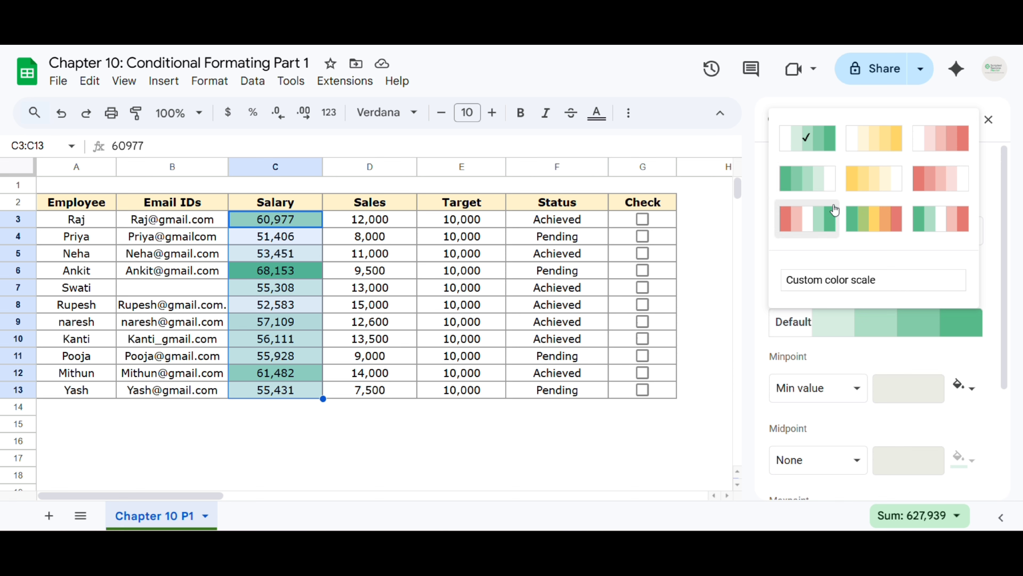
{"action": "left_click", "coordinate": [805, 179]}
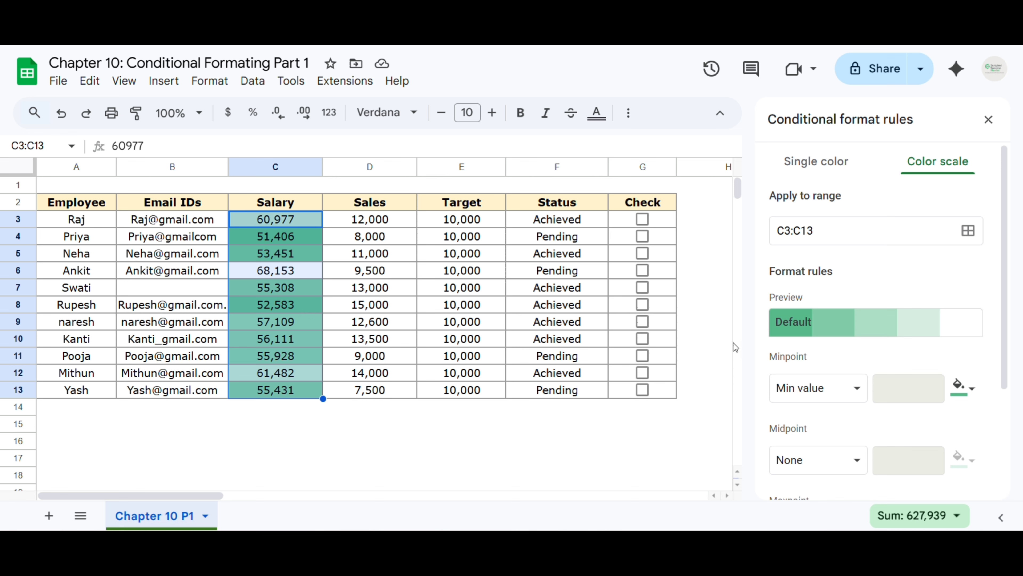
{"action": "left_click", "coordinate": [864, 322]}
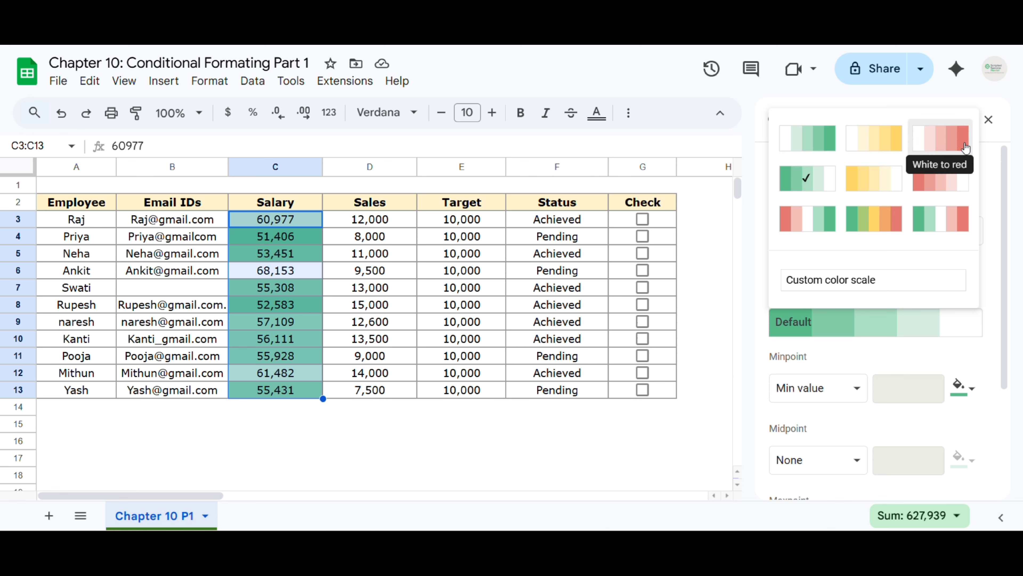
{"action": "left_click", "coordinate": [823, 139]}
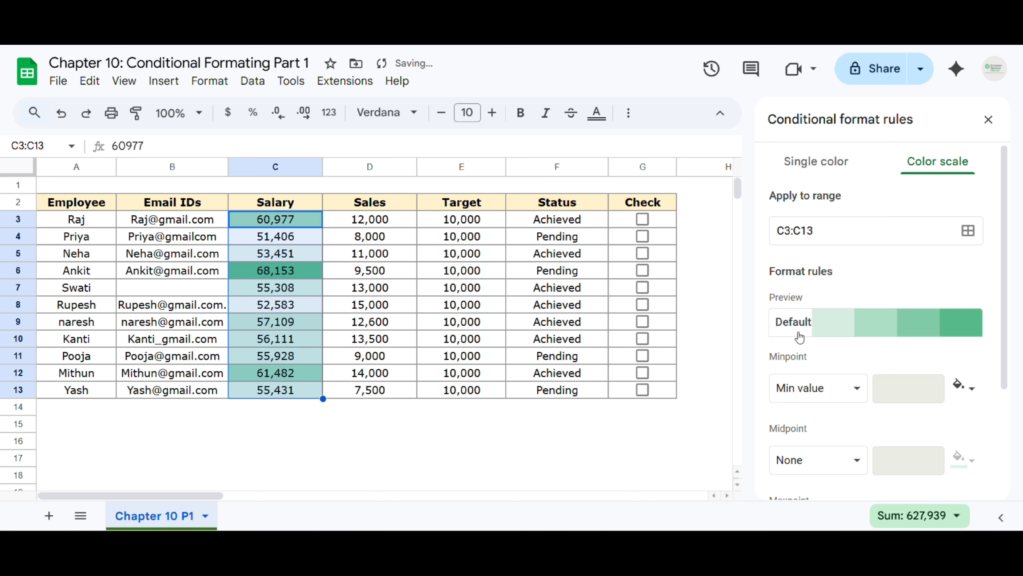
Step: Save the salary color scale rule with Min value as minpoint and Max value as maxpoint, and close the conditional format rules
{"action": "scroll", "coordinate": [858, 407], "scroll_direction": "down", "scroll_amount": 2}
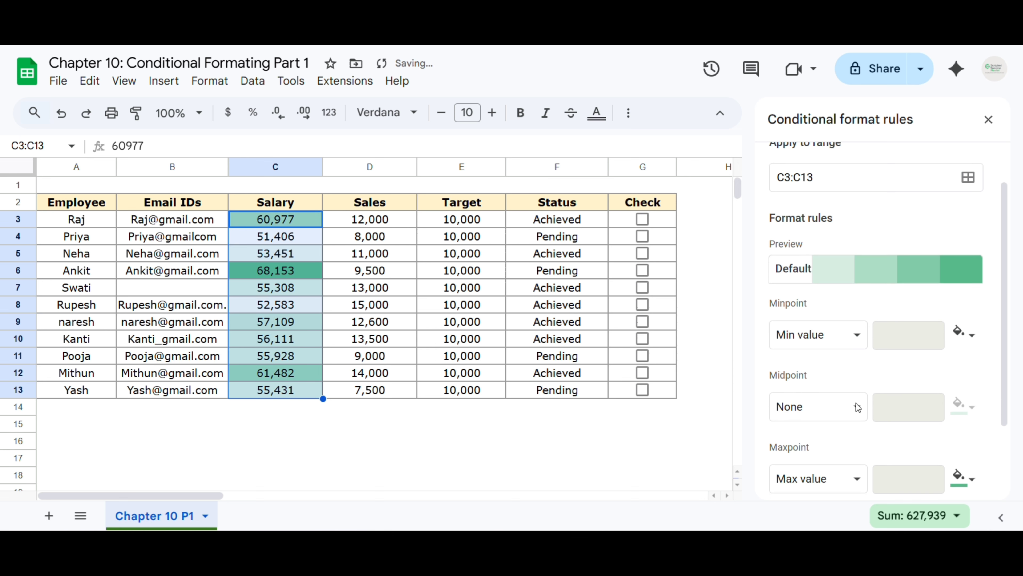
{"action": "left_click", "coordinate": [836, 335]}
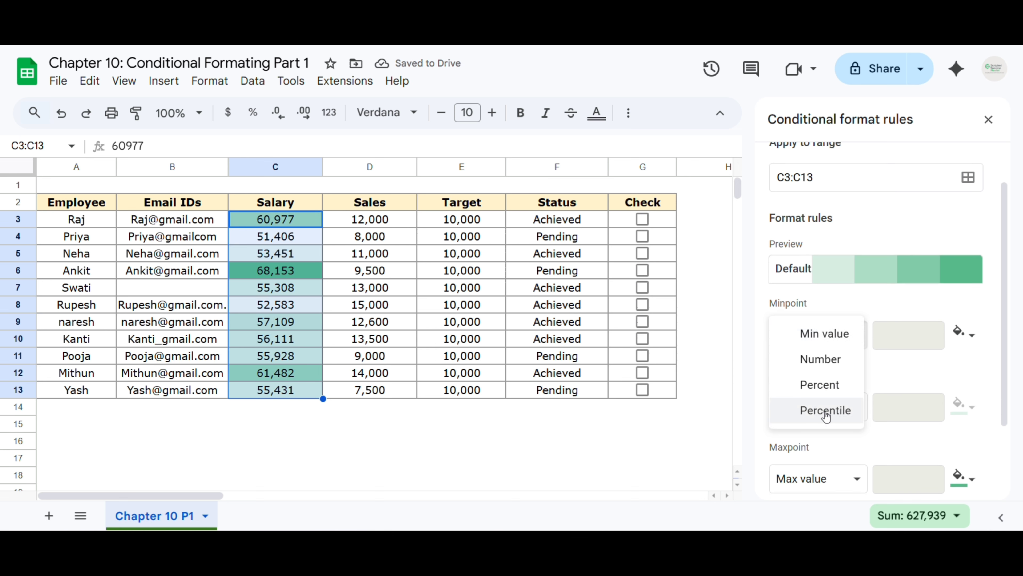
{"action": "left_click", "coordinate": [876, 389]}
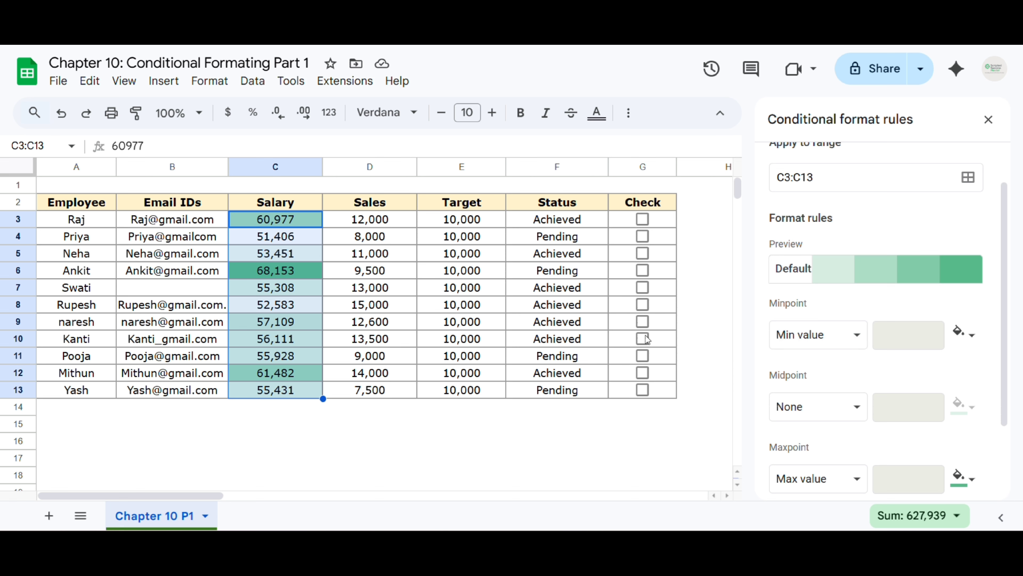
{"action": "scroll", "coordinate": [852, 357], "scroll_direction": "down", "scroll_amount": 3}
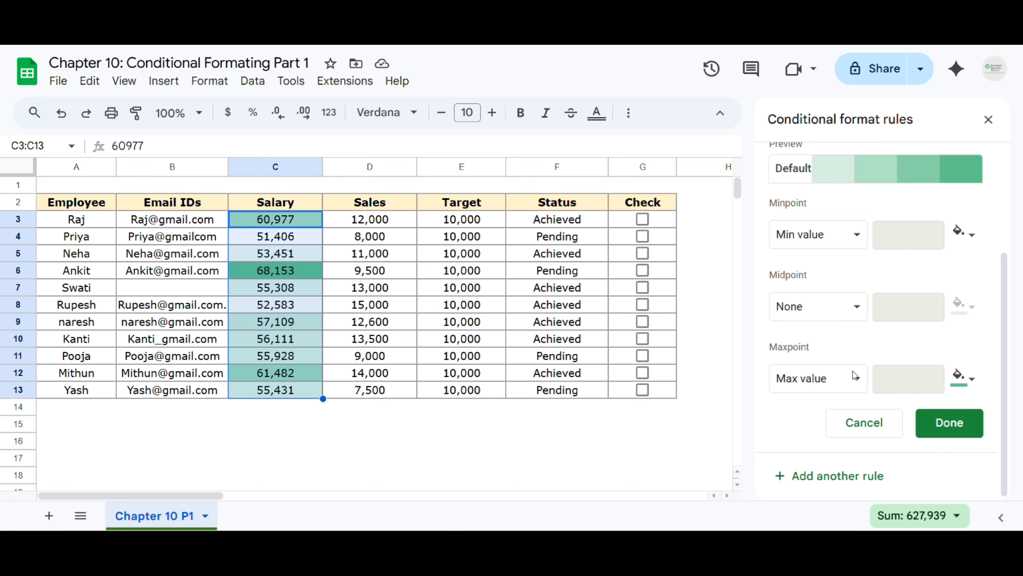
{"action": "left_click", "coordinate": [947, 425]}
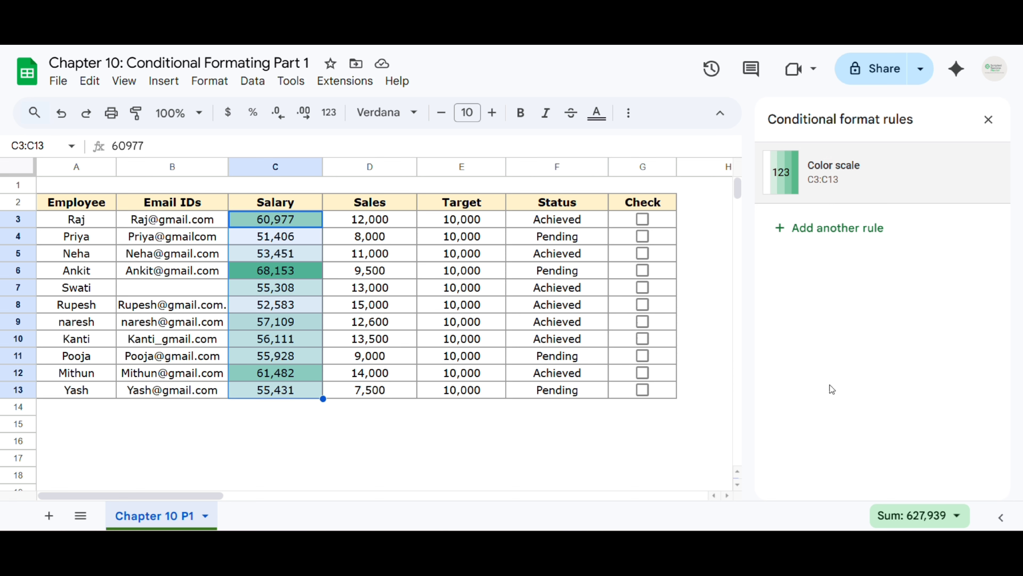
{"action": "left_click", "coordinate": [288, 254]}
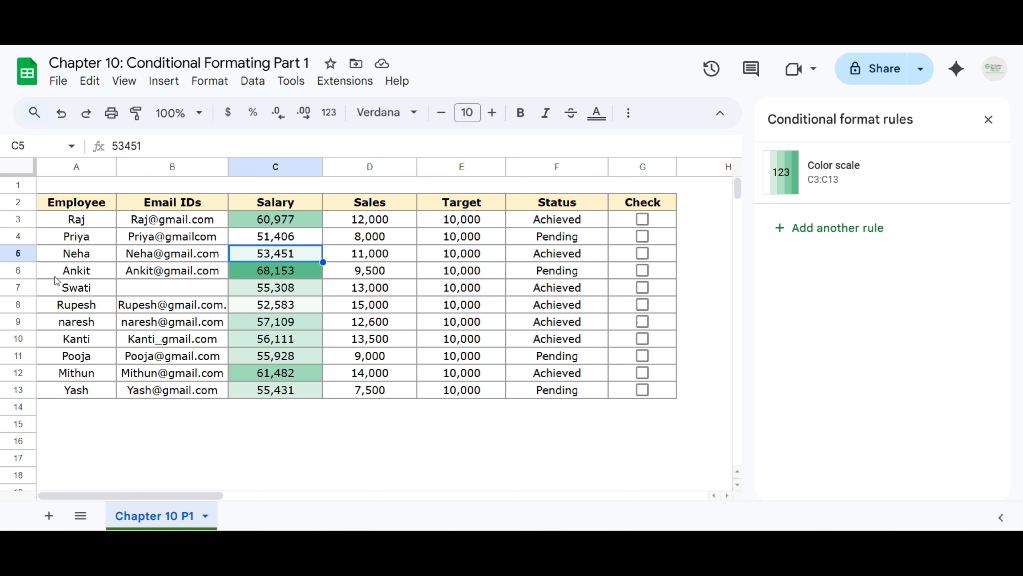
{"action": "left_click", "coordinate": [21, 270]}
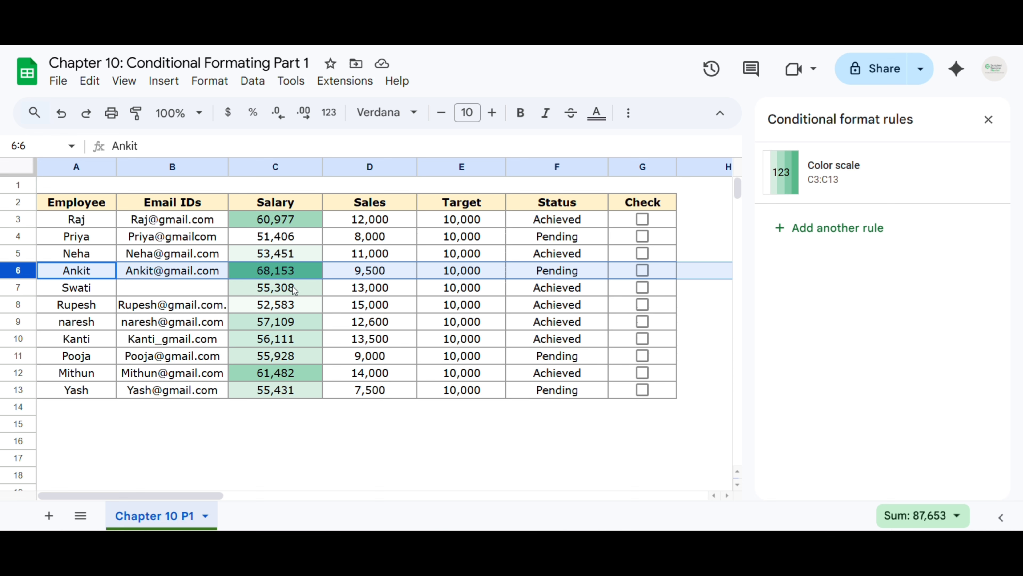
{"action": "left_click", "coordinate": [279, 276]}
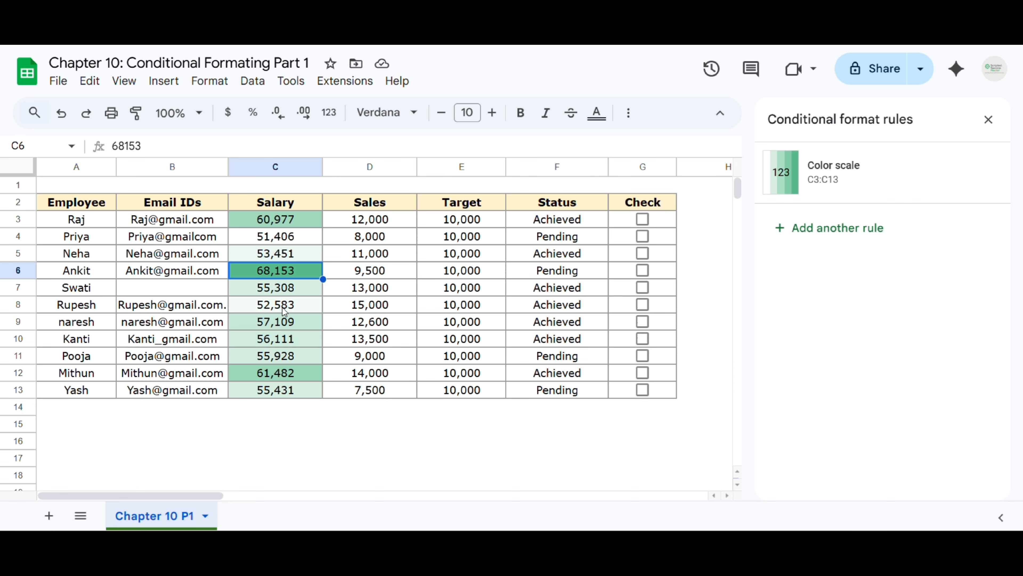
{"action": "left_click", "coordinate": [989, 120]}
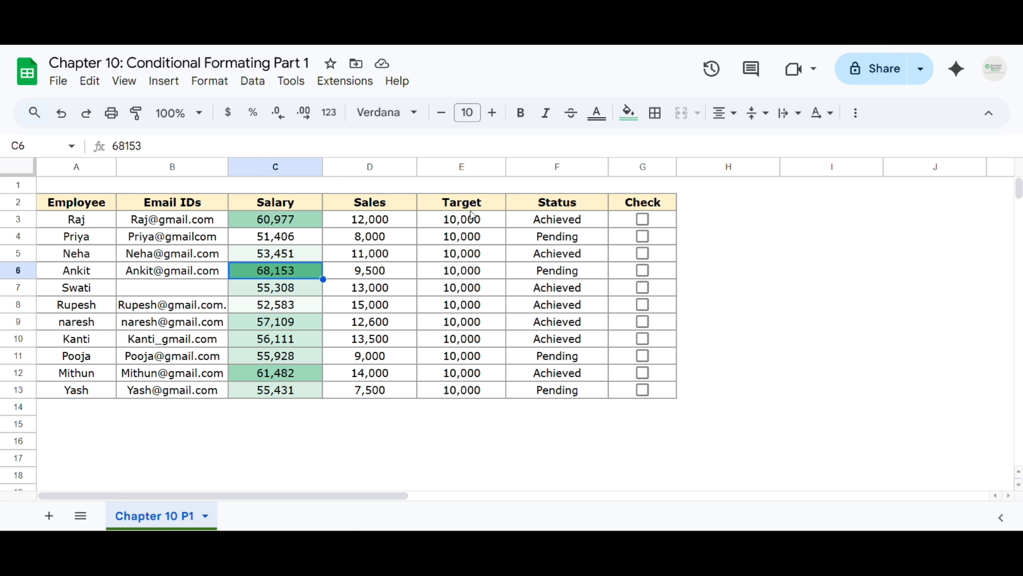
Step: Start a single-color conditional formatting rule for the sales cells D3:D13
{"action": "left_click_drag", "start_coordinate": [377, 209], "coordinate": [370, 389]}
{"action": "left_click_drag", "start_coordinate": [479, 203], "coordinate": [481, 389]}
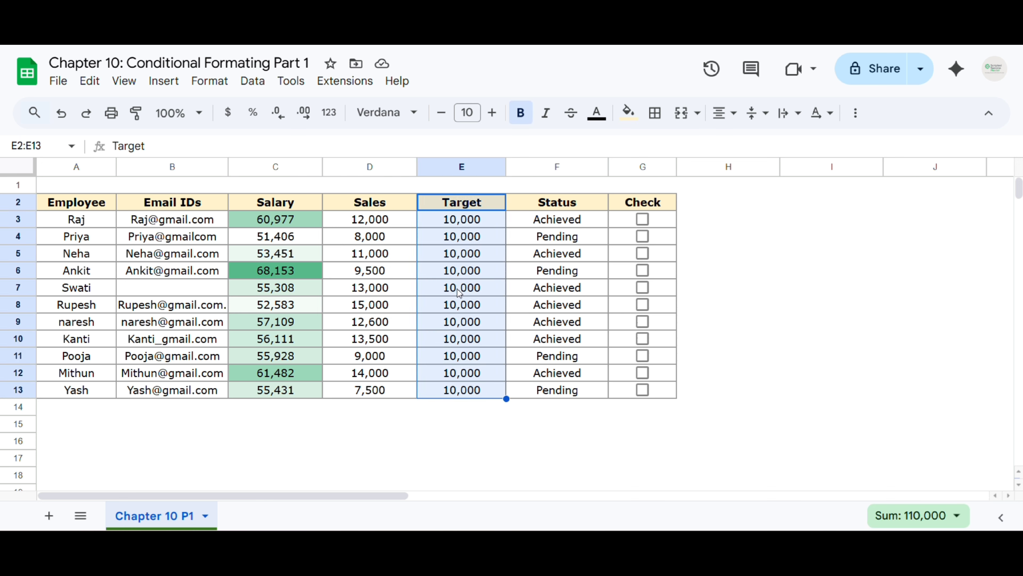
{"action": "left_click", "coordinate": [465, 225]}
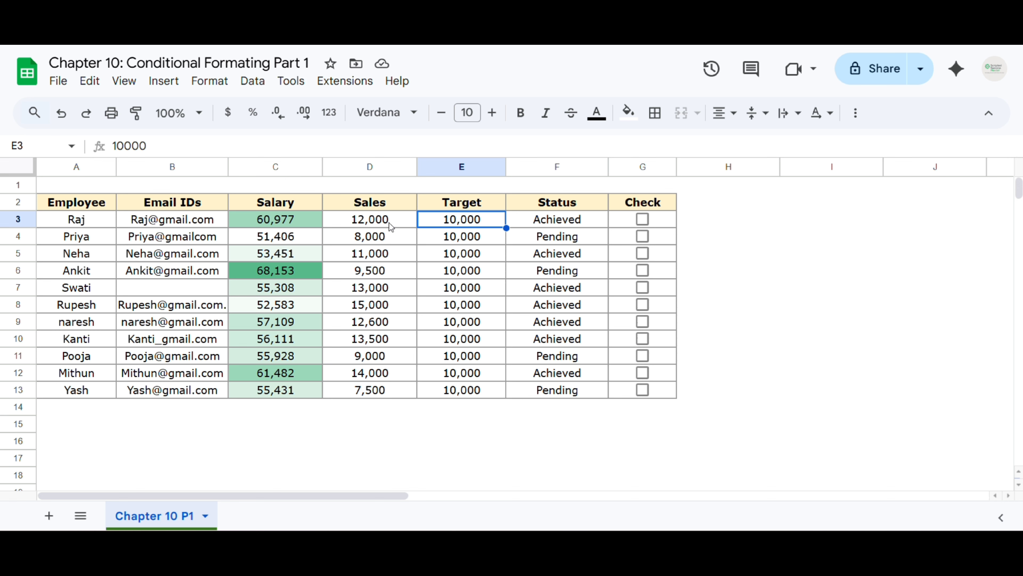
{"action": "left_click_drag", "start_coordinate": [391, 225], "coordinate": [389, 391]}
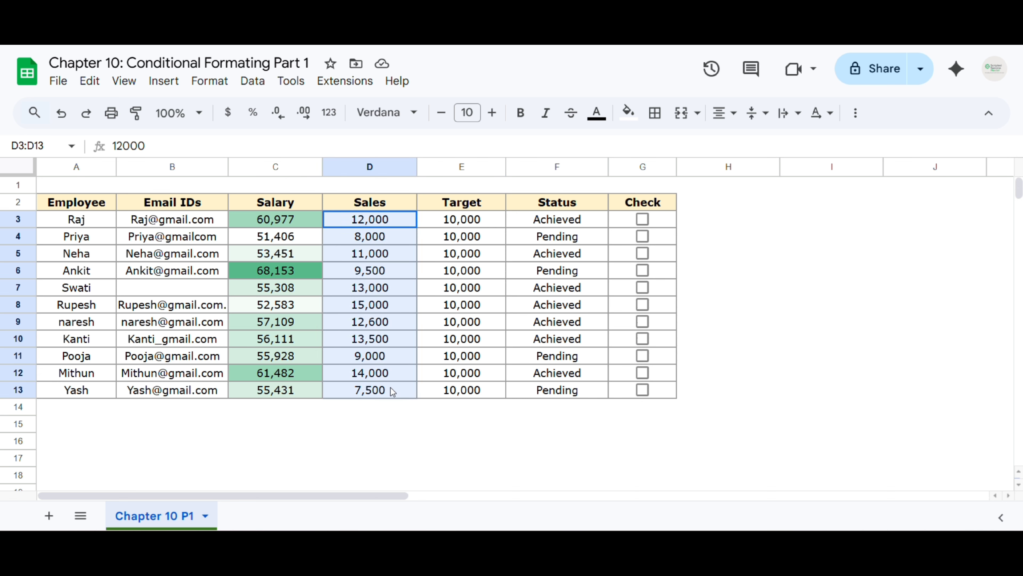
{"action": "left_click", "coordinate": [221, 84]}
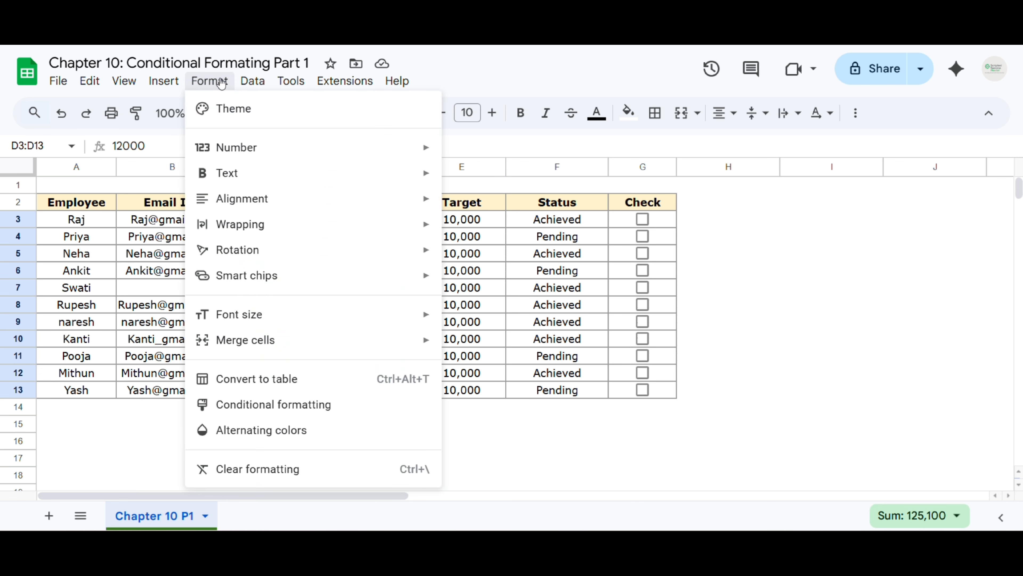
{"action": "left_click", "coordinate": [284, 405]}
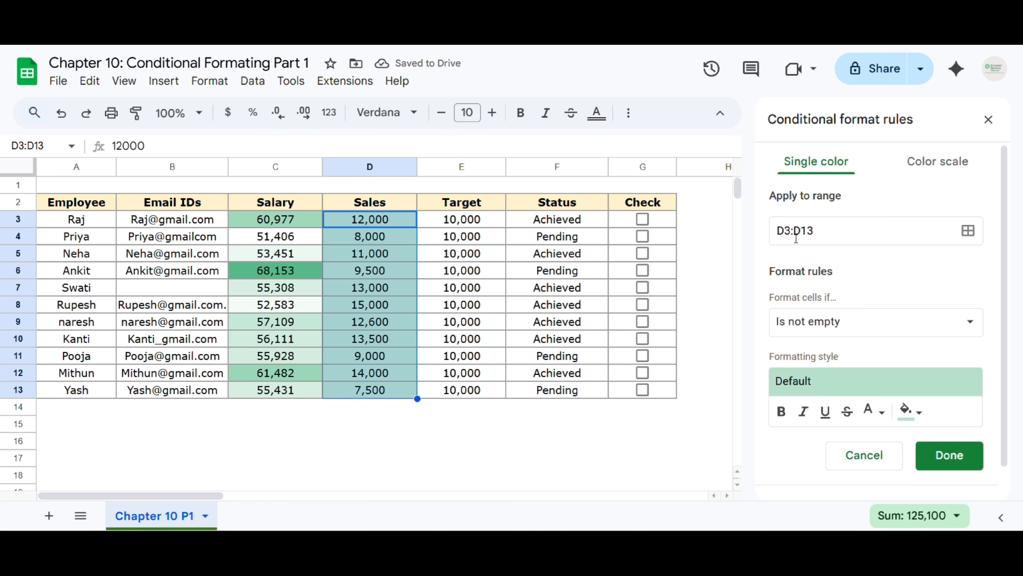
{"action": "scroll", "coordinate": [789, 268], "scroll_direction": "down", "scroll_amount": 1}
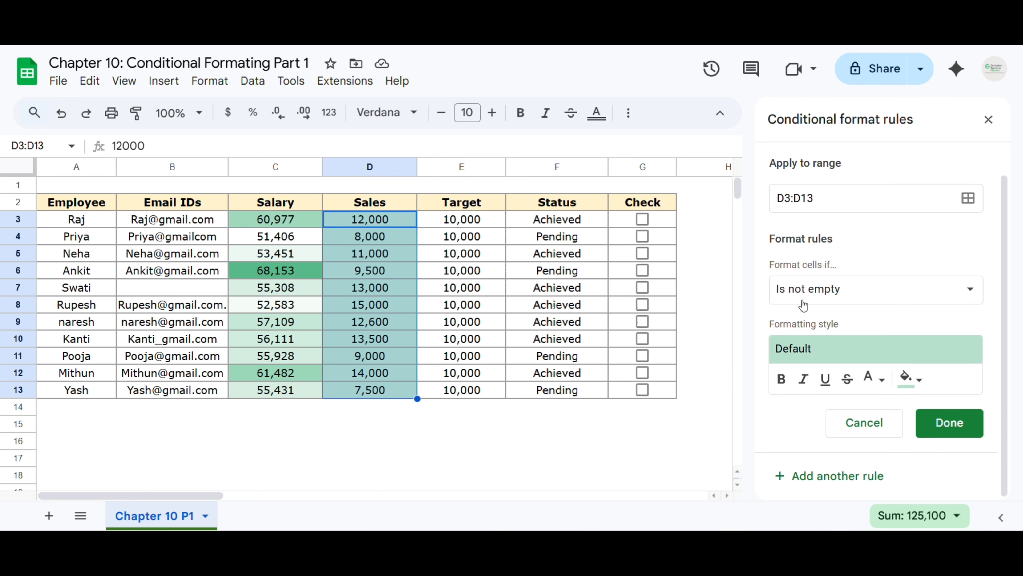
Step: Set the sales rule's condition to format cells greater than or equal to 10000
{"action": "left_click", "coordinate": [826, 297]}
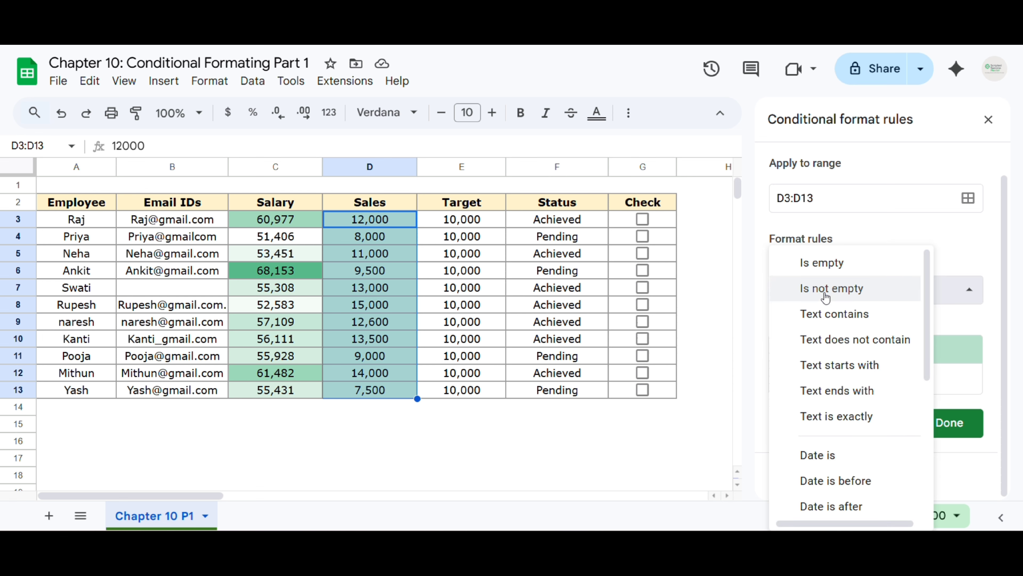
{"action": "scroll", "coordinate": [842, 391], "scroll_direction": "down", "scroll_amount": 2}
{"action": "scroll", "coordinate": [843, 390], "scroll_direction": "down", "scroll_amount": 3}
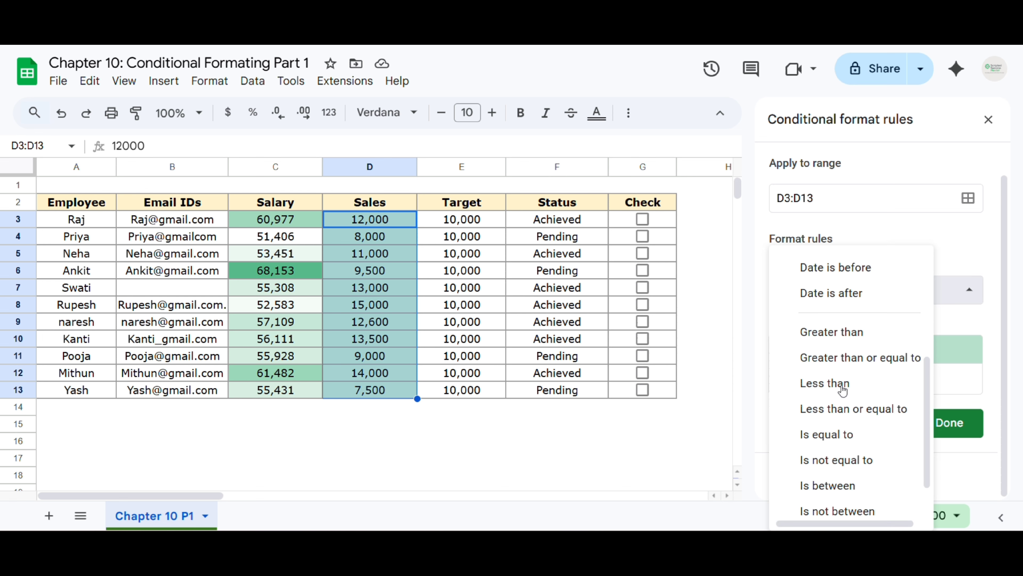
{"action": "left_click", "coordinate": [840, 341]}
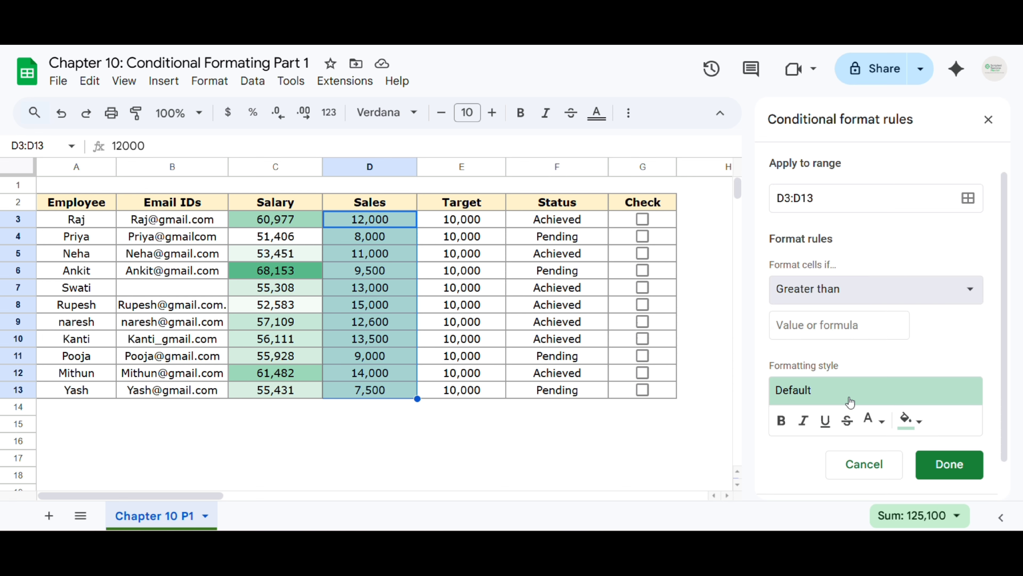
{"action": "left_click", "coordinate": [810, 331]}
{"action": "type", "text": "10000"}
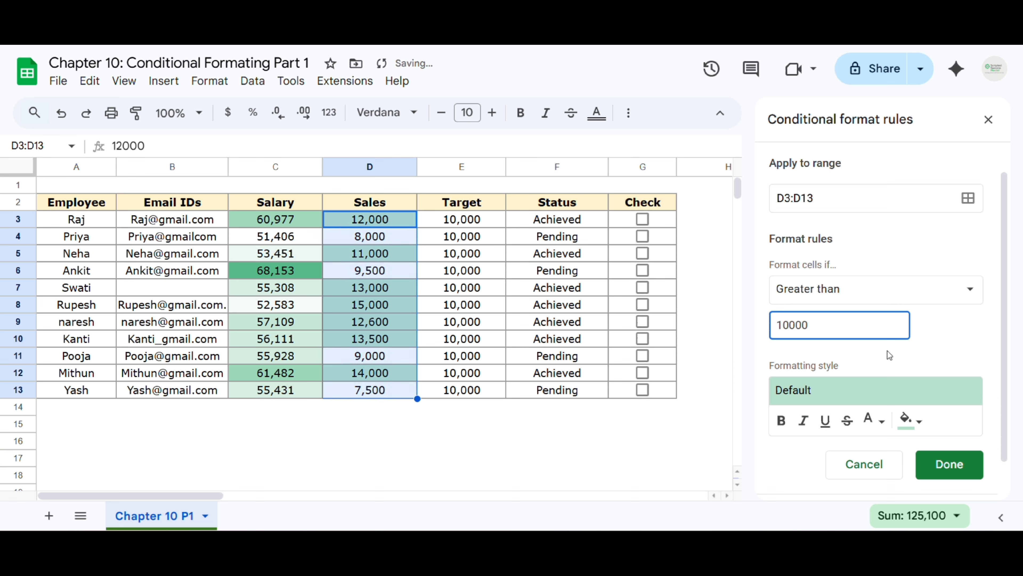
{"action": "left_click", "coordinate": [853, 290]}
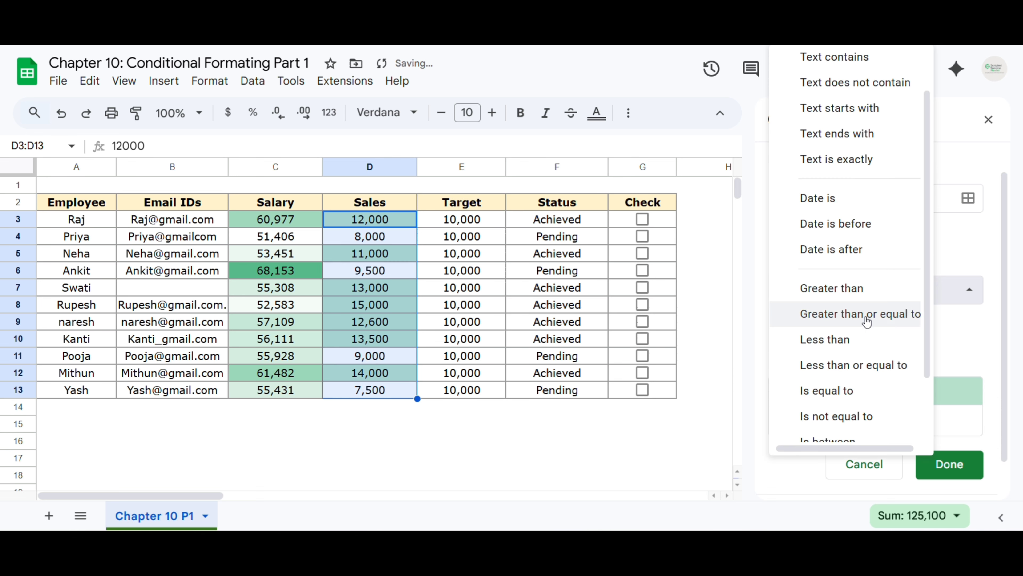
{"action": "left_click", "coordinate": [851, 320]}
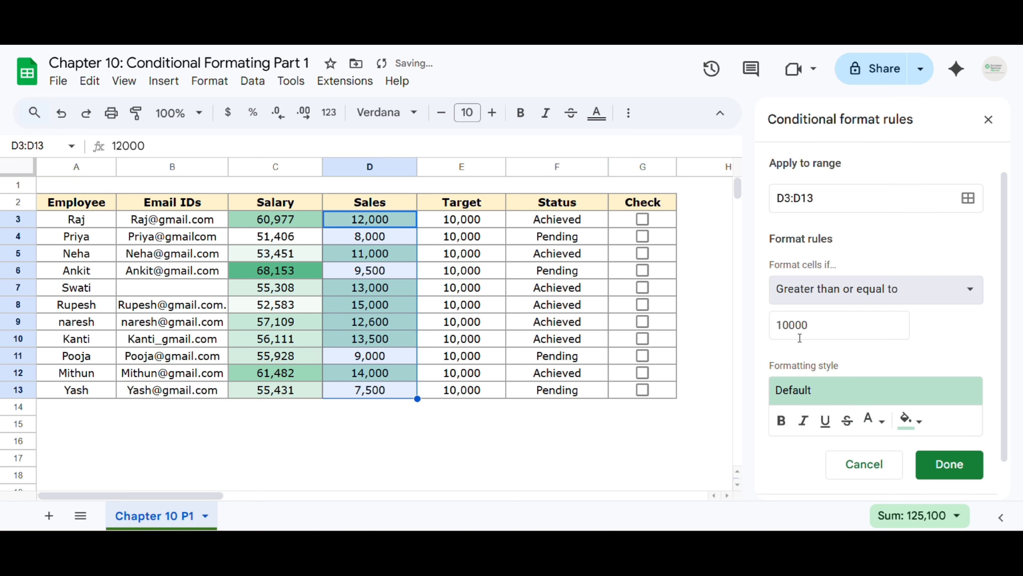
Step: Try light green as the text color of the sales rule's formatting style
{"action": "left_click", "coordinate": [919, 422]}
{"action": "left_click", "coordinate": [909, 420]}
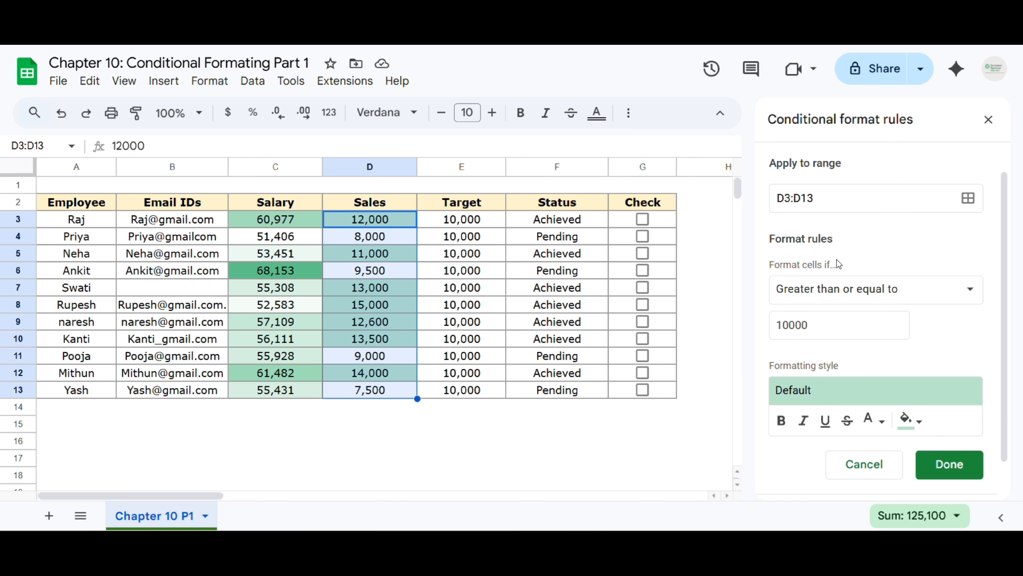
{"action": "left_click", "coordinate": [910, 421]}
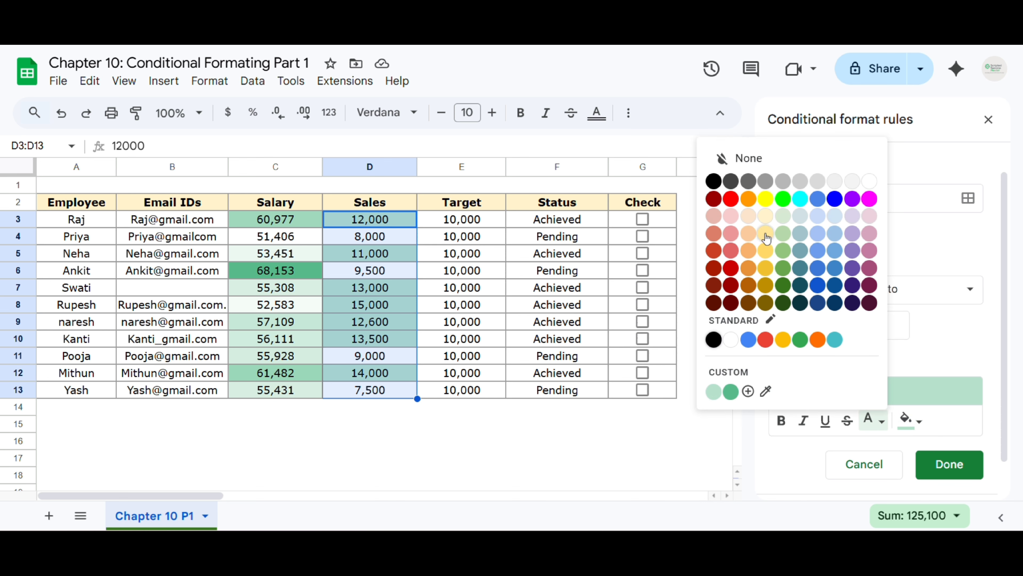
{"action": "left_click", "coordinate": [788, 223]}
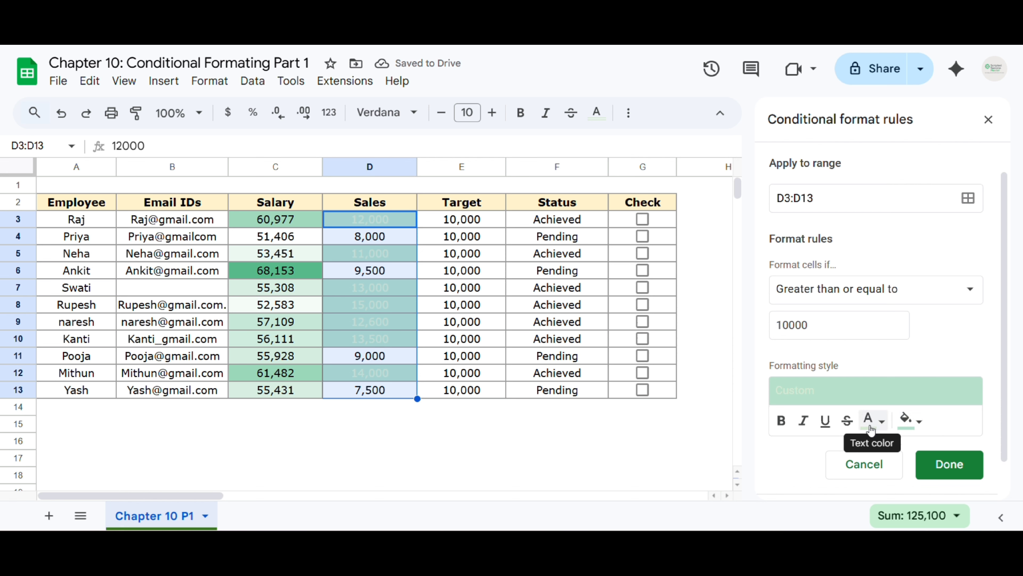
Step: Give the sales rule for 10000 or more a light green fill and black text, and save it
{"action": "left_click", "coordinate": [912, 422]}
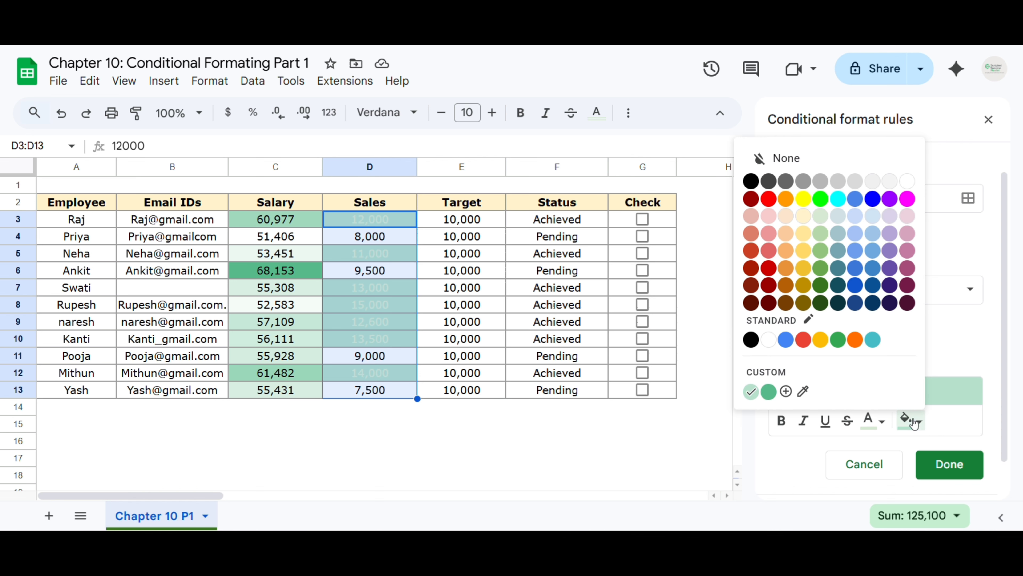
{"action": "left_click", "coordinate": [823, 233]}
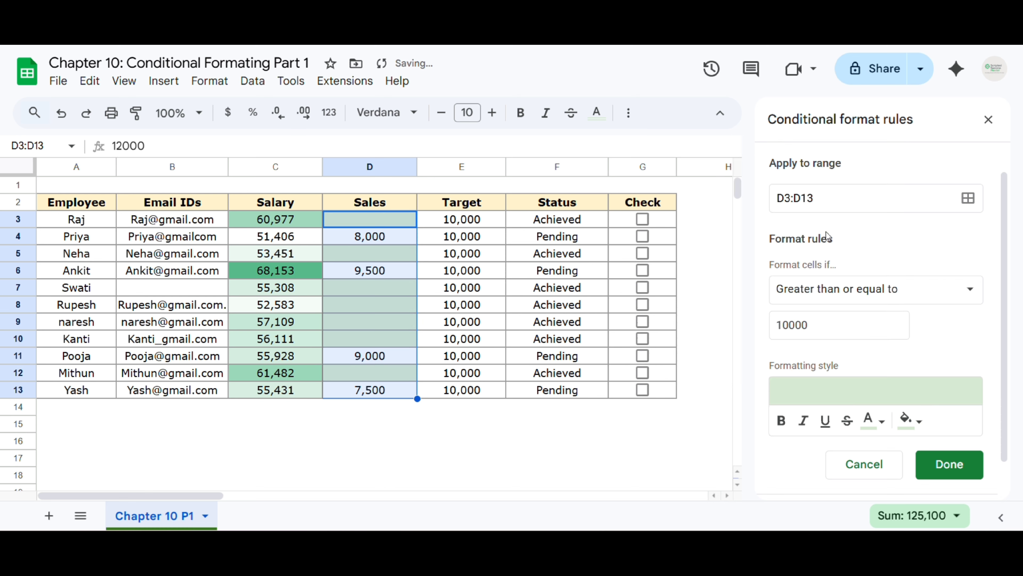
{"action": "left_click", "coordinate": [883, 422]}
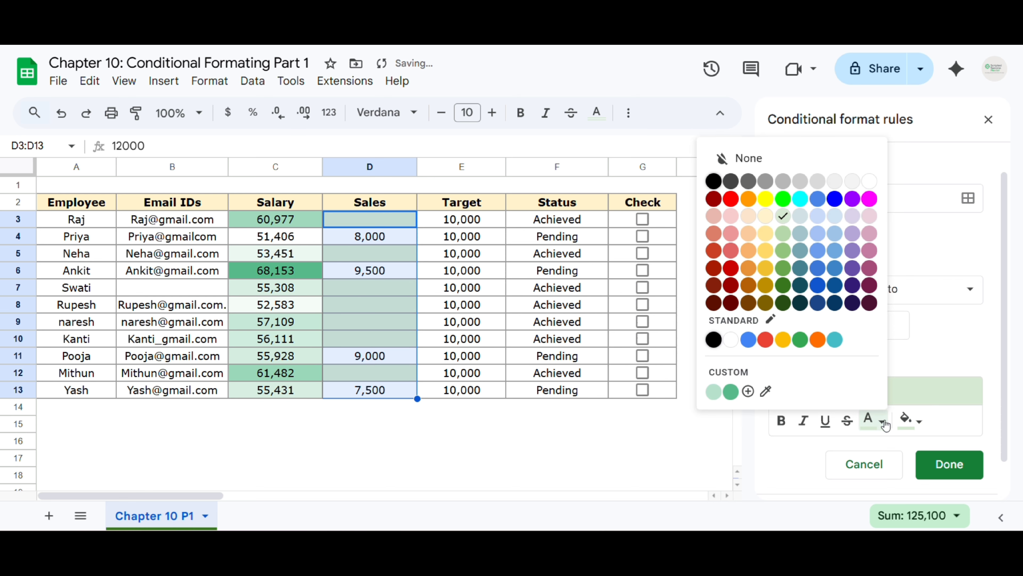
{"action": "left_click", "coordinate": [714, 181]}
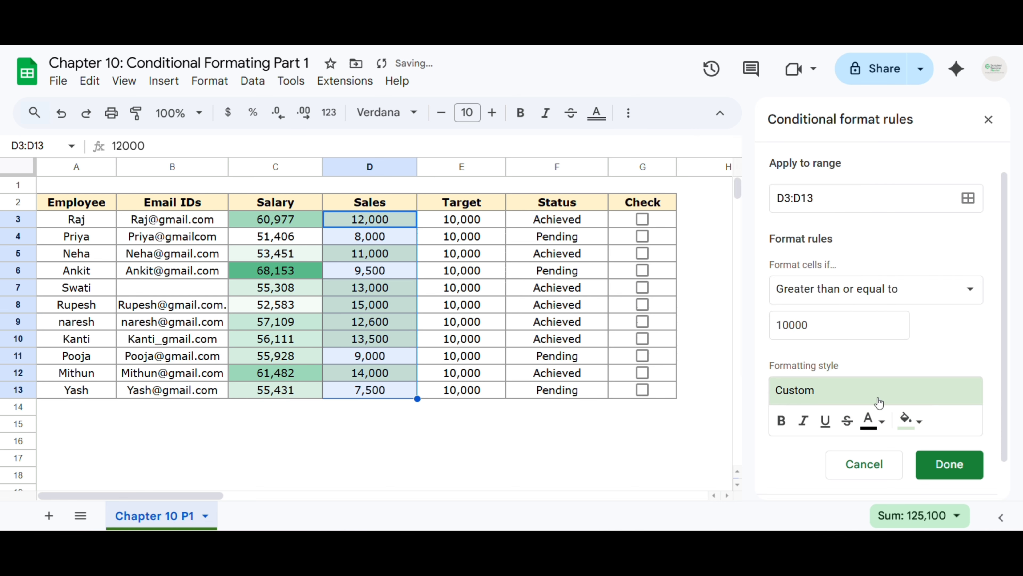
{"action": "left_click", "coordinate": [949, 467]}
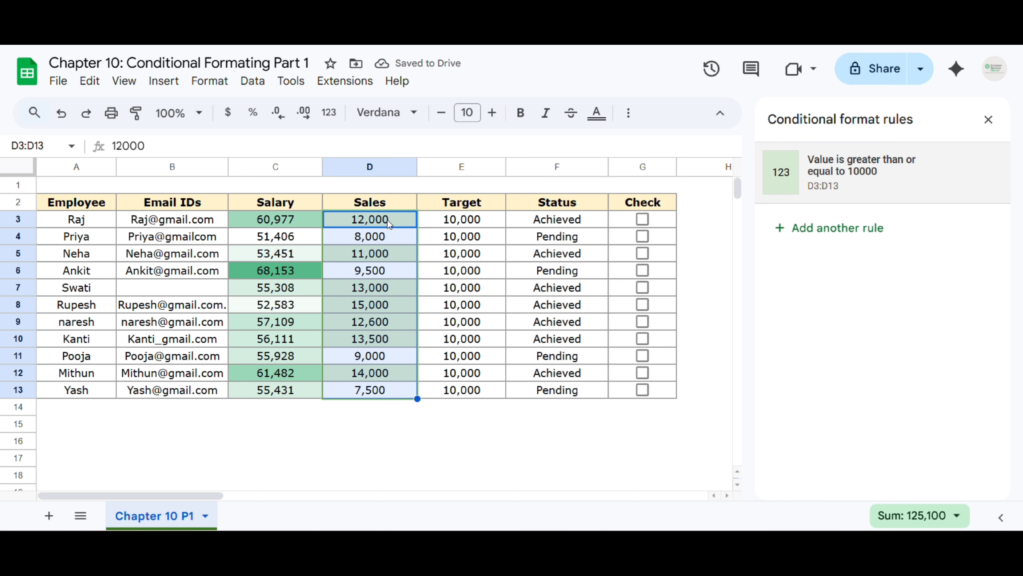
{"action": "left_click", "coordinate": [489, 338]}
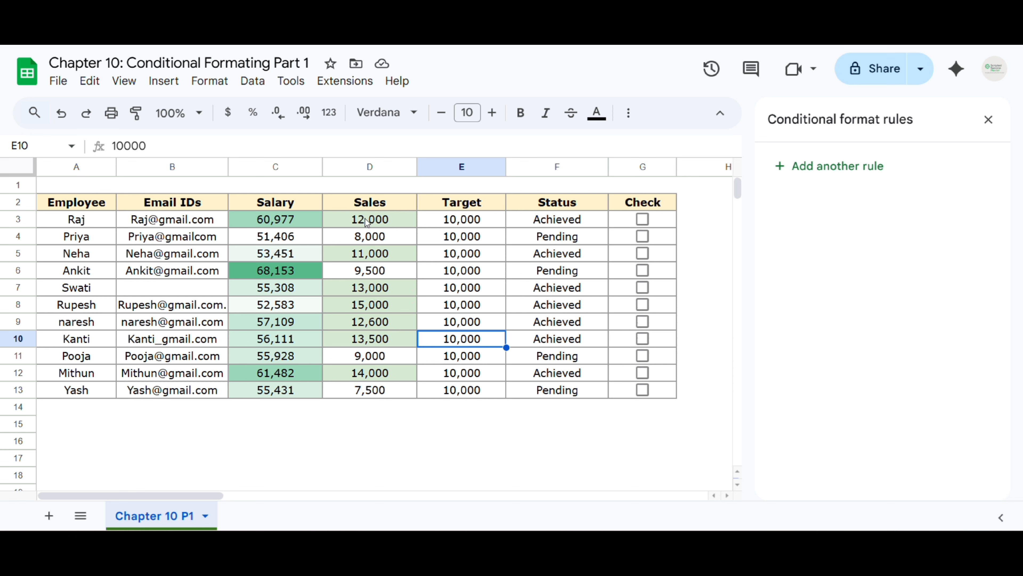
Step: Add a second single-color rule for the sales cells D3:D13 that formats values less than 10000
{"action": "left_click_drag", "start_coordinate": [384, 221], "coordinate": [381, 390]}
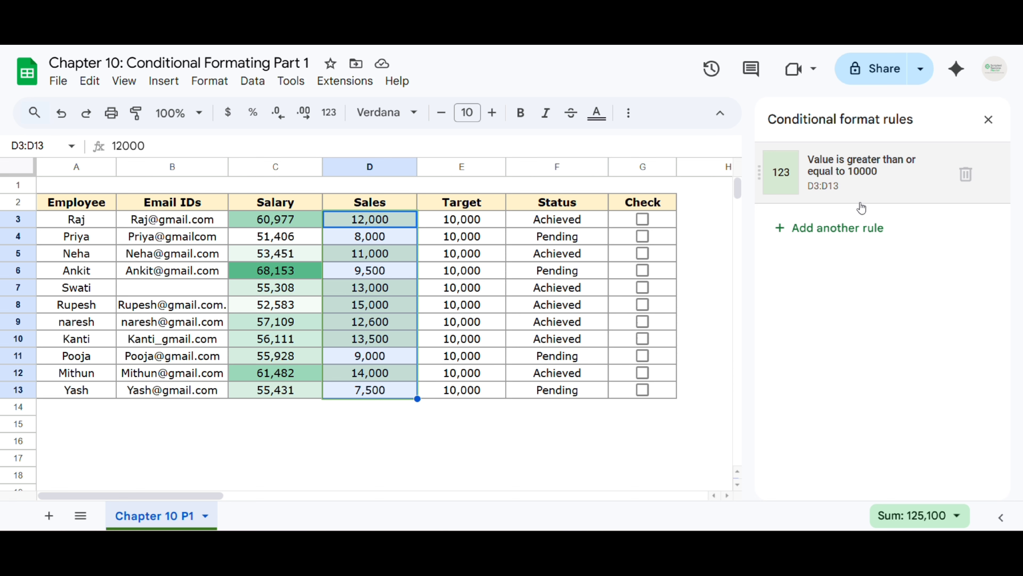
{"action": "left_click", "coordinate": [832, 230]}
{"action": "left_click", "coordinate": [841, 322]}
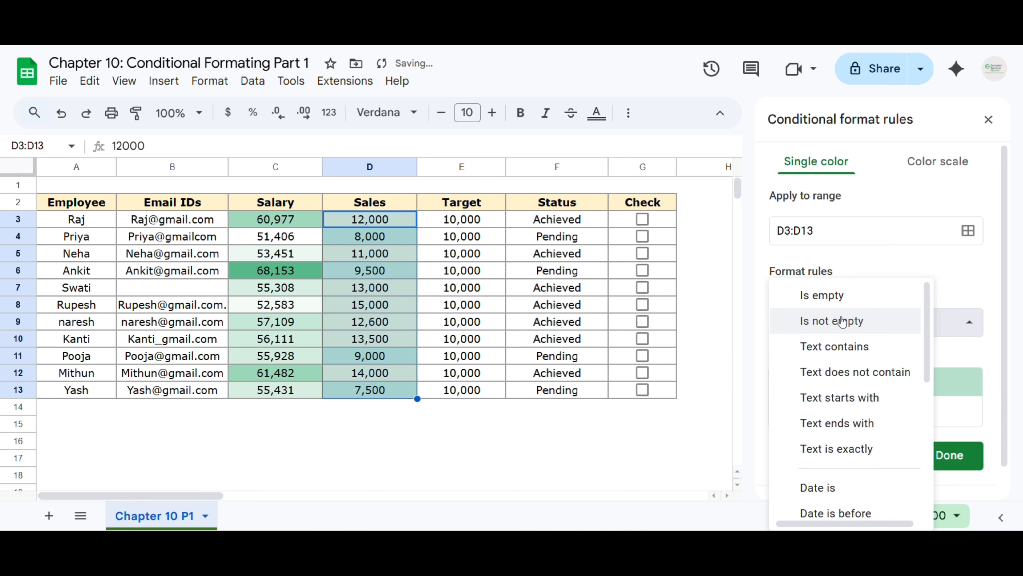
{"action": "scroll", "coordinate": [856, 366], "scroll_direction": "down", "scroll_amount": 8}
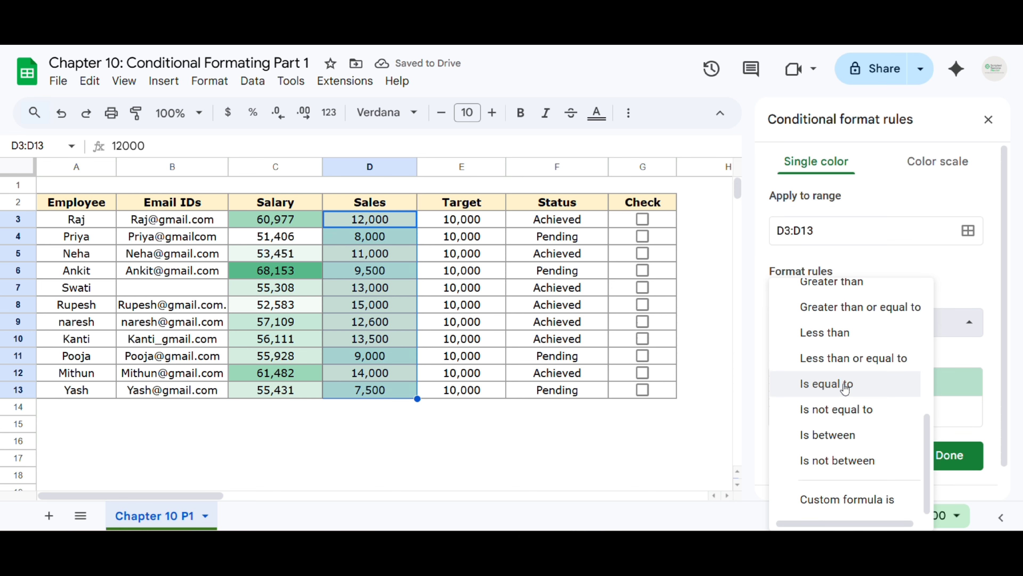
{"action": "left_click", "coordinate": [846, 361]}
{"action": "left_click", "coordinate": [832, 333]}
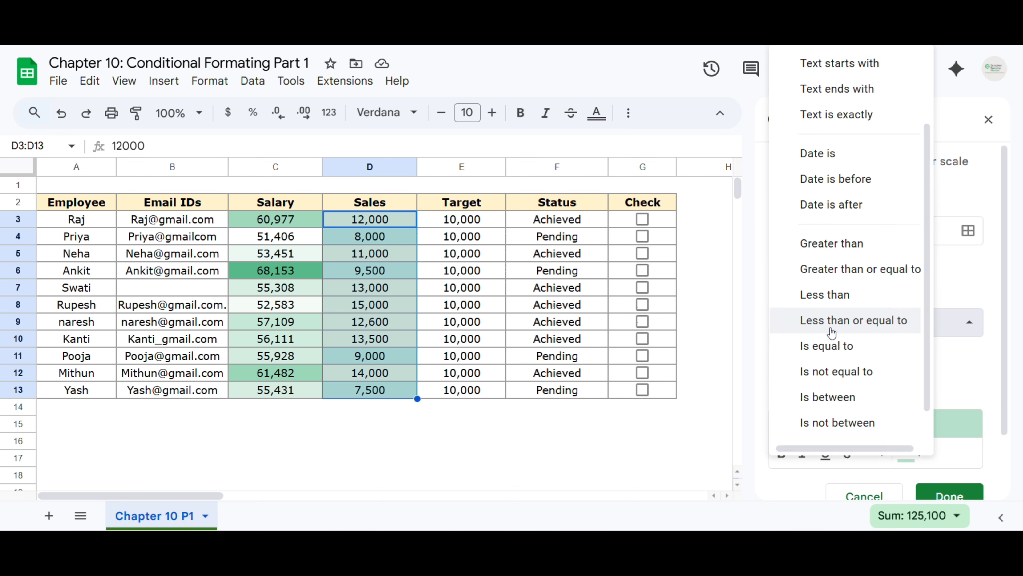
{"action": "left_click", "coordinate": [832, 295]}
{"action": "left_click", "coordinate": [819, 367]}
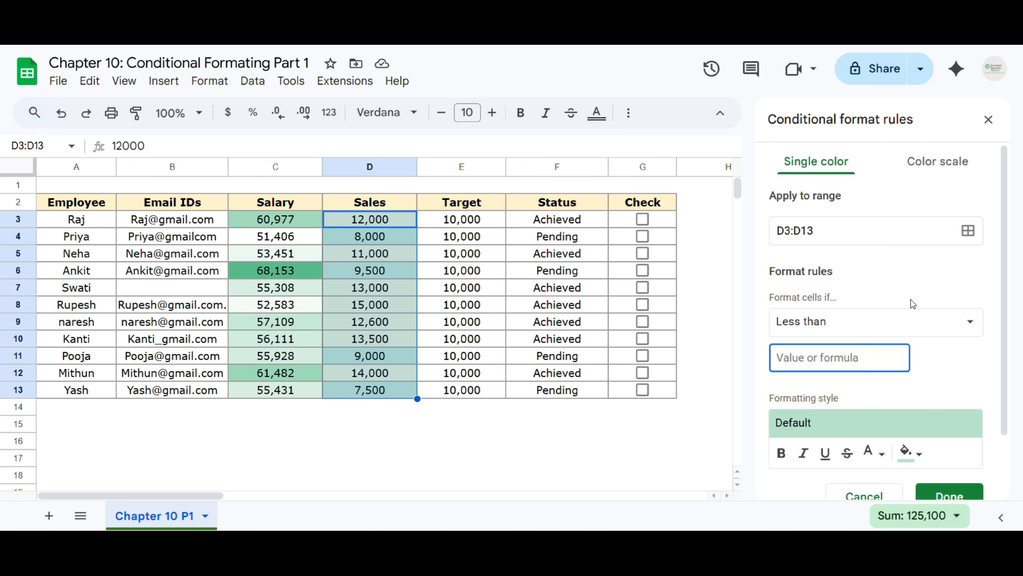
{"action": "type", "text": "10000"}
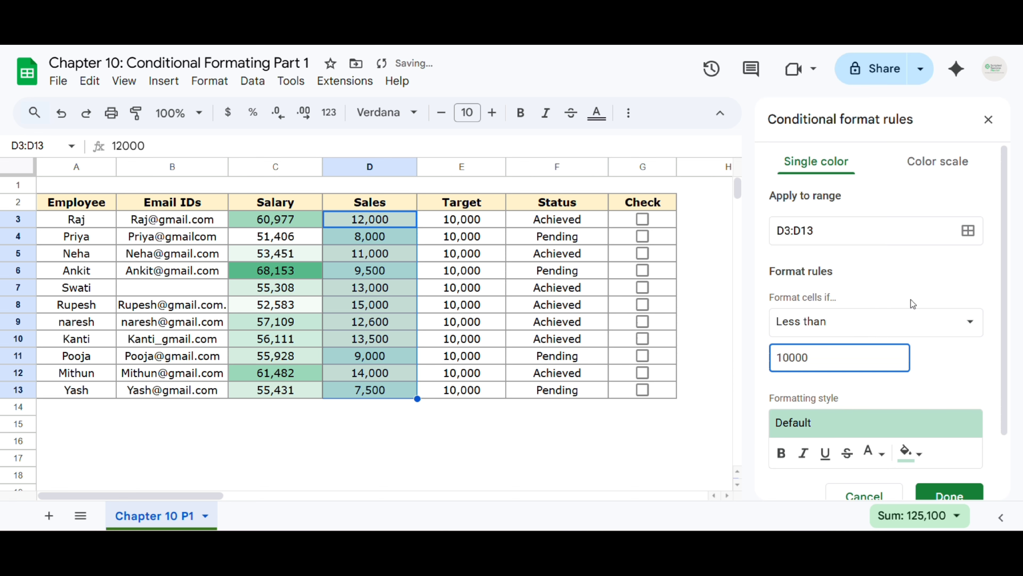
Step: Give the less-than-10000 sales rule a light red fill and save it
{"action": "scroll", "coordinate": [906, 348], "scroll_direction": "down", "scroll_amount": 1}
{"action": "left_click", "coordinate": [908, 399]}
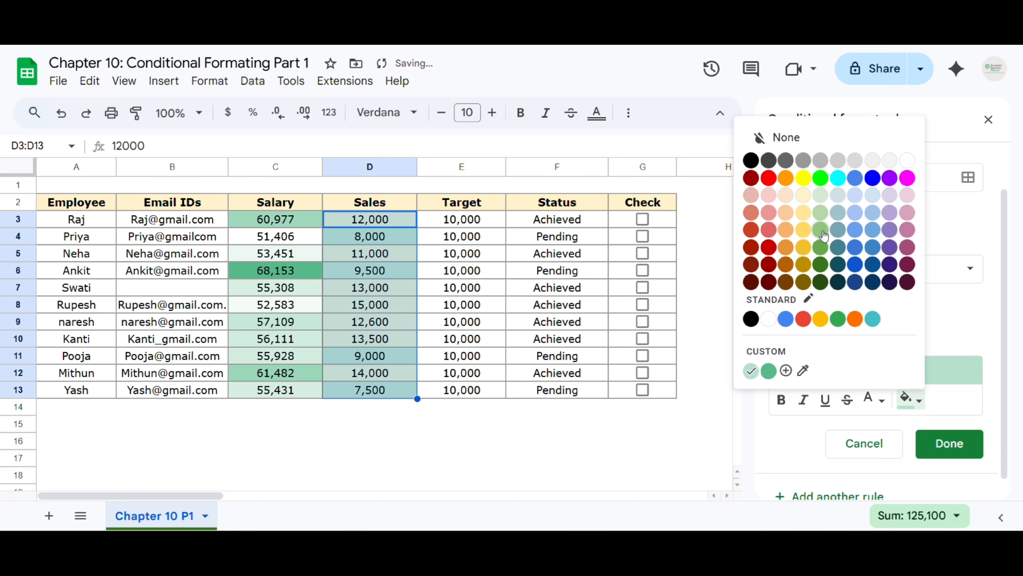
{"action": "left_click", "coordinate": [768, 196]}
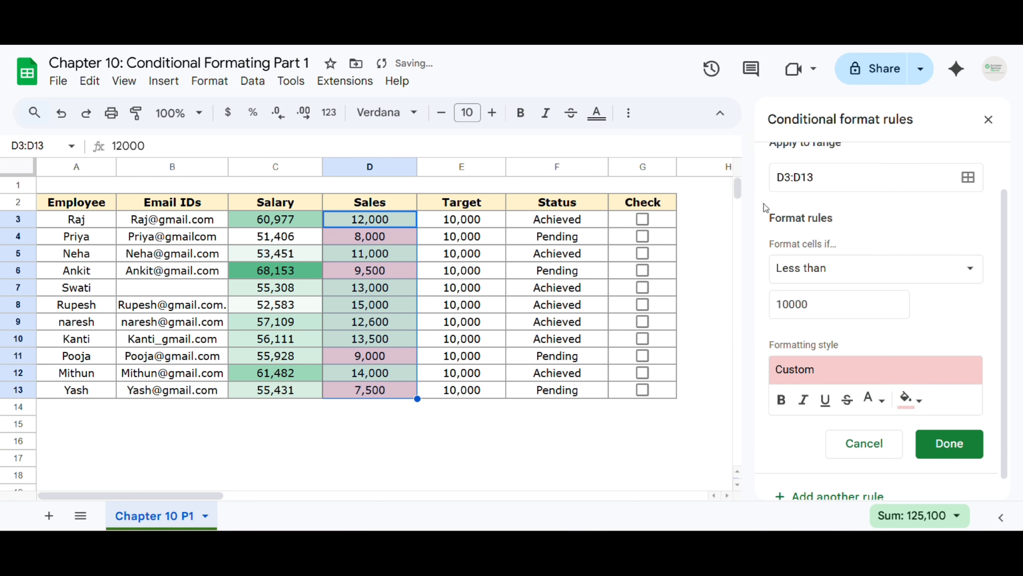
{"action": "left_click", "coordinate": [958, 443]}
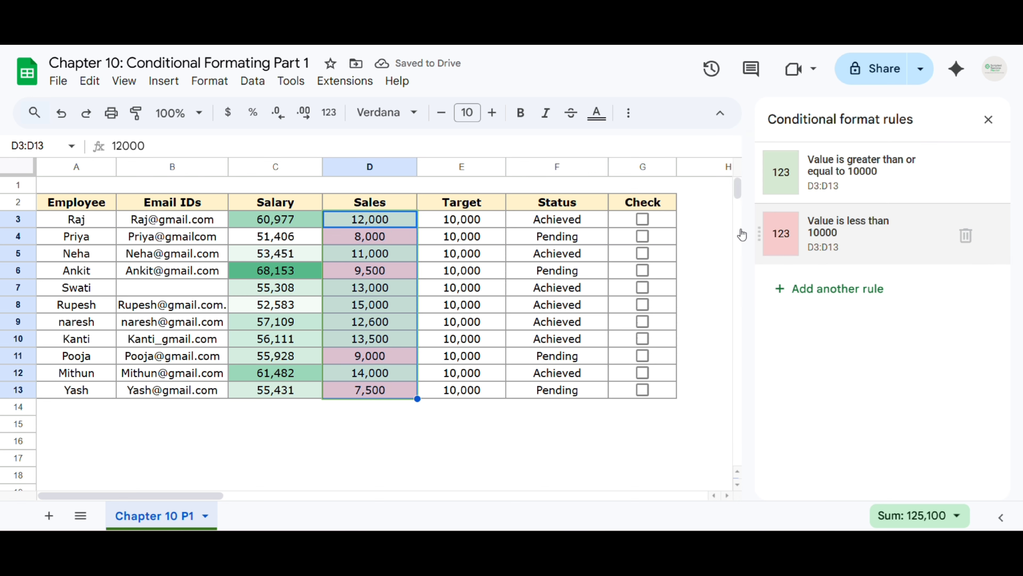
{"action": "left_click", "coordinate": [436, 236]}
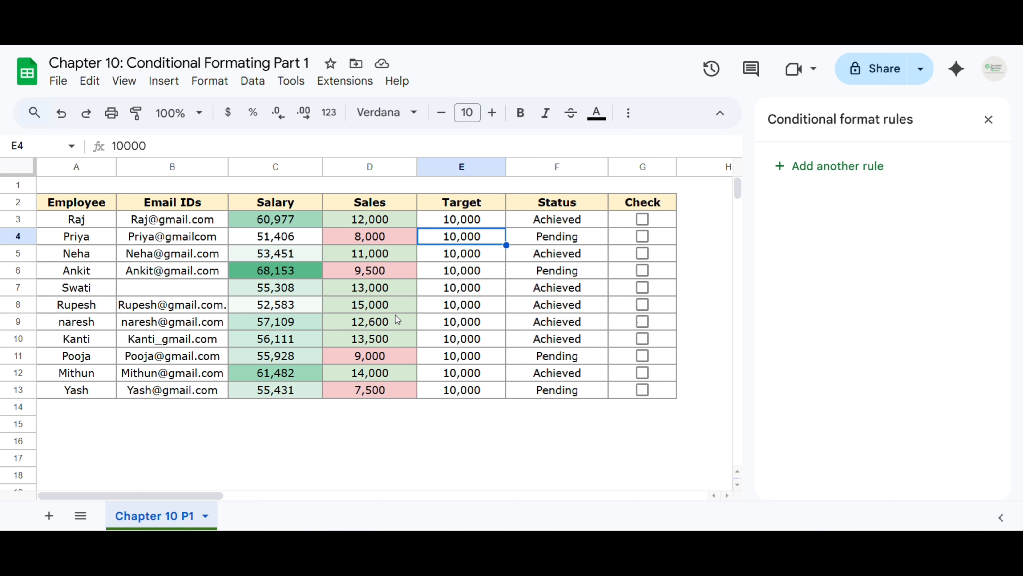
Step: Examine the red and green sales cells against the 10,000 target, and close the conditional format rules
{"action": "left_click", "coordinate": [376, 241]}
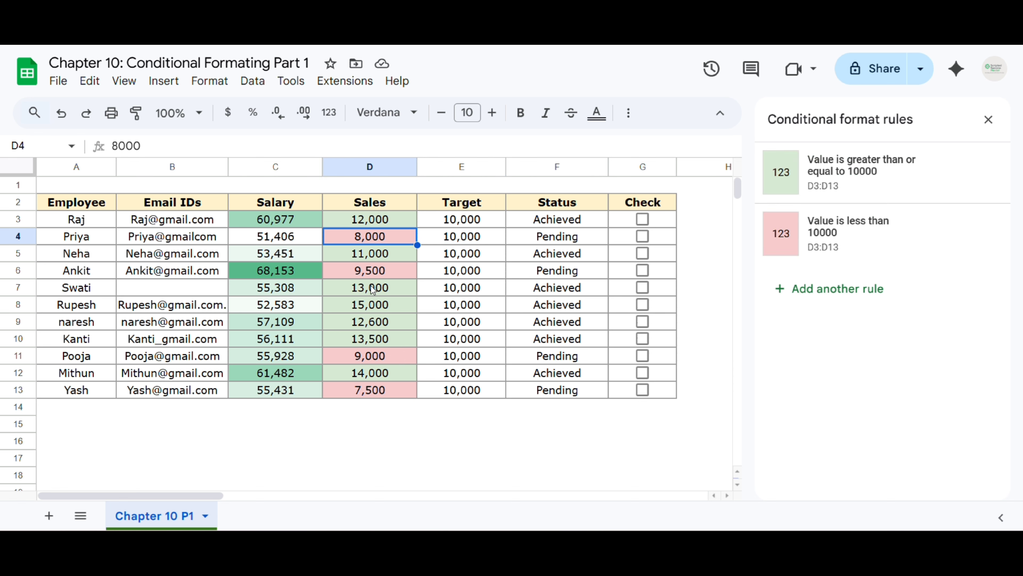
{"action": "left_click", "coordinate": [371, 274]}
{"action": "left_click", "coordinate": [374, 357]}
{"action": "left_click", "coordinate": [374, 390]}
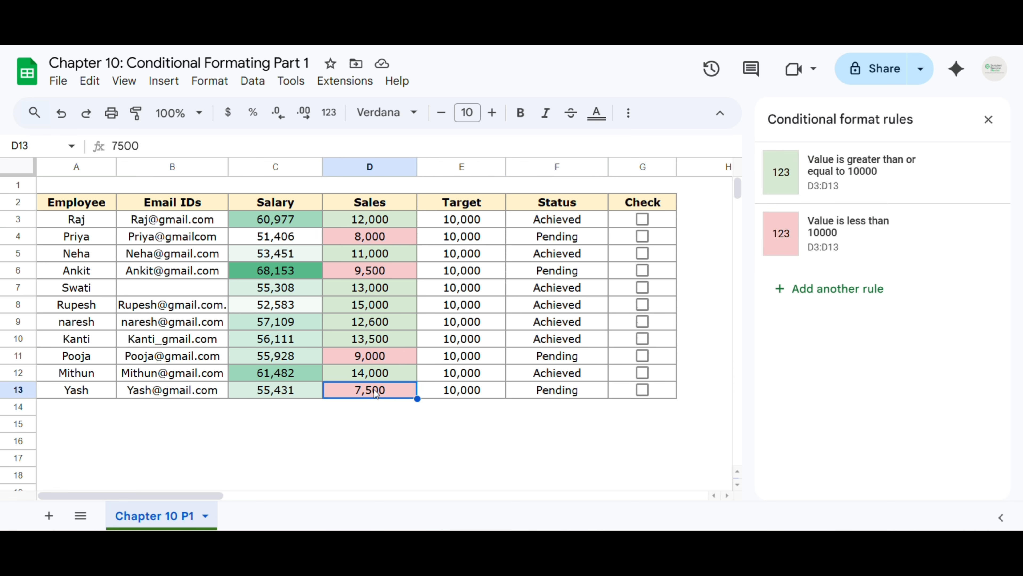
{"action": "left_click", "coordinate": [365, 219]}
{"action": "left_click", "coordinate": [370, 254]}
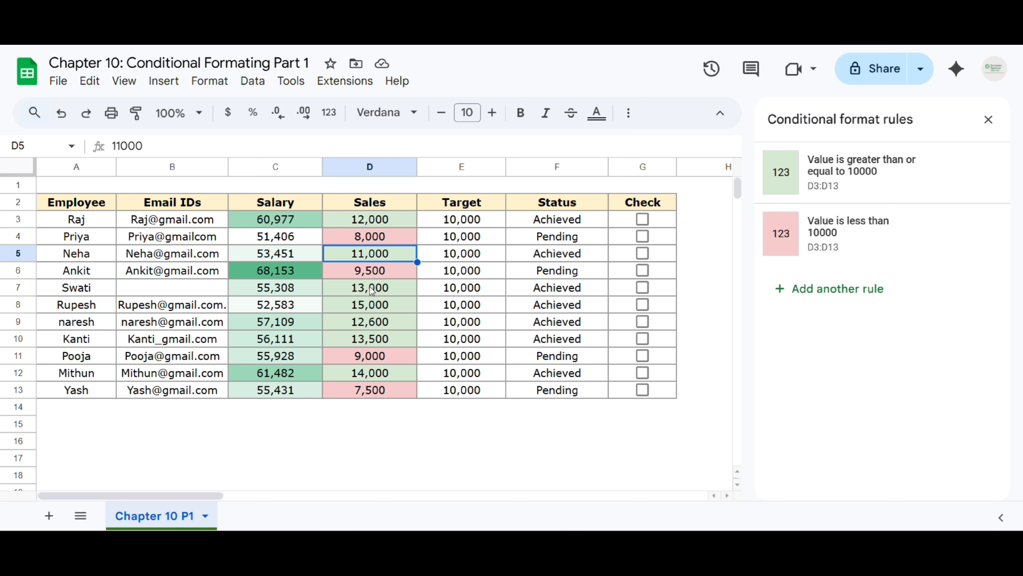
{"action": "left_click", "coordinate": [369, 287]}
{"action": "left_click", "coordinate": [370, 306]}
{"action": "left_click", "coordinate": [370, 323]}
{"action": "left_click", "coordinate": [369, 338]}
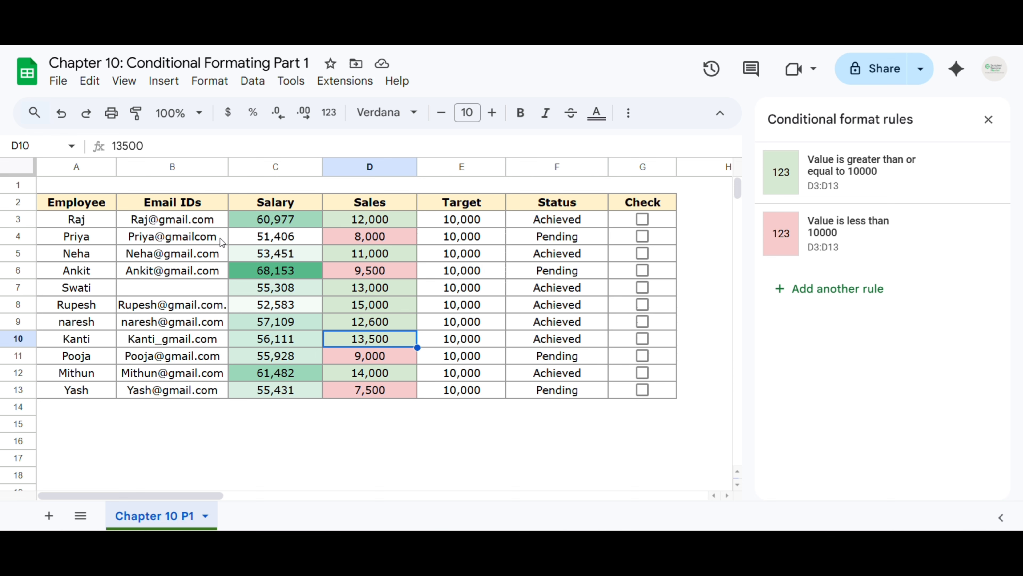
{"action": "left_click", "coordinate": [988, 119]}
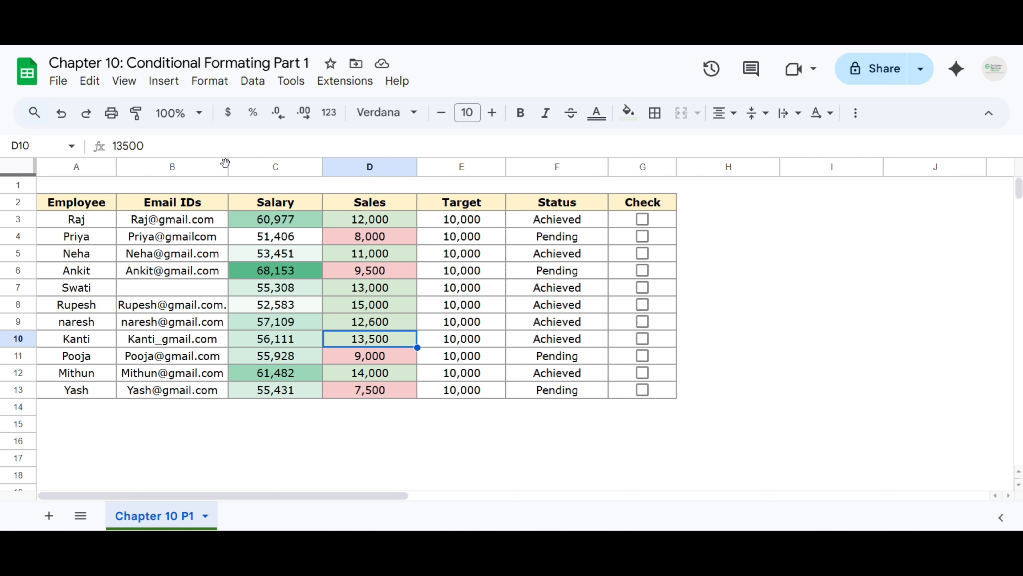
{"action": "left_click_drag", "start_coordinate": [182, 224], "coordinate": [168, 397]}
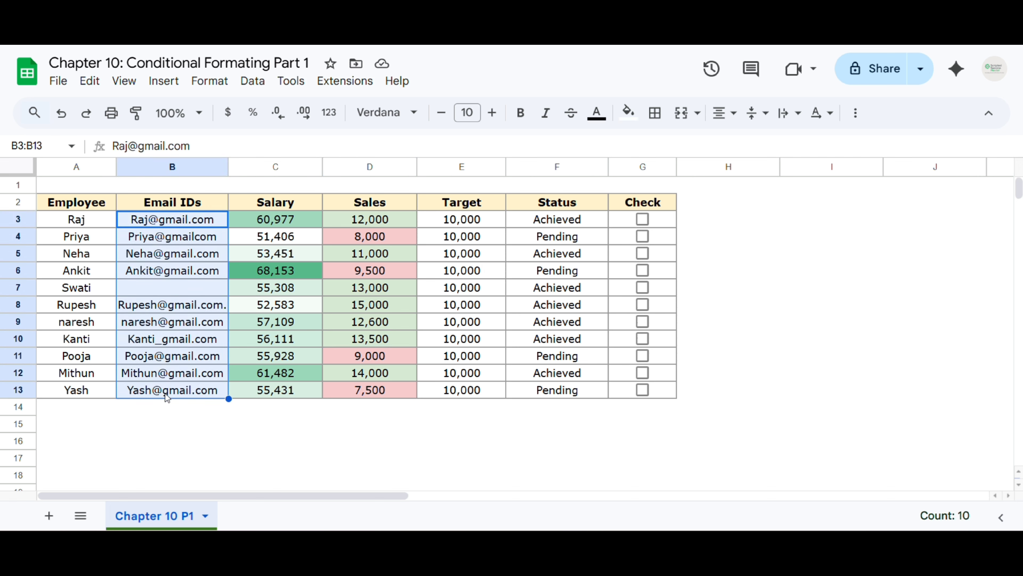
{"action": "right_click", "coordinate": [185, 259]}
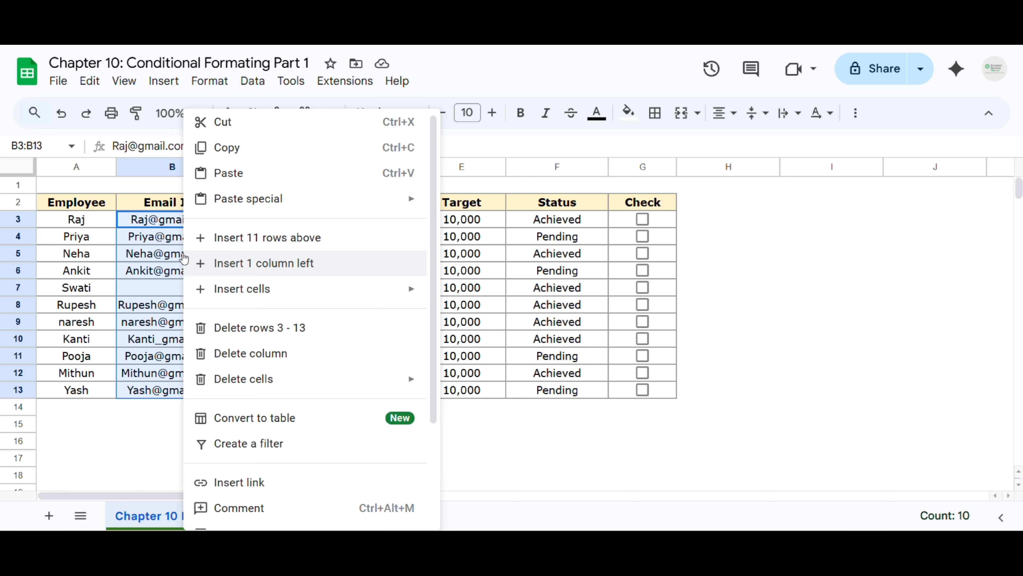
{"action": "left_click", "coordinate": [147, 254]}
{"action": "left_click_drag", "start_coordinate": [149, 219], "coordinate": [149, 393]}
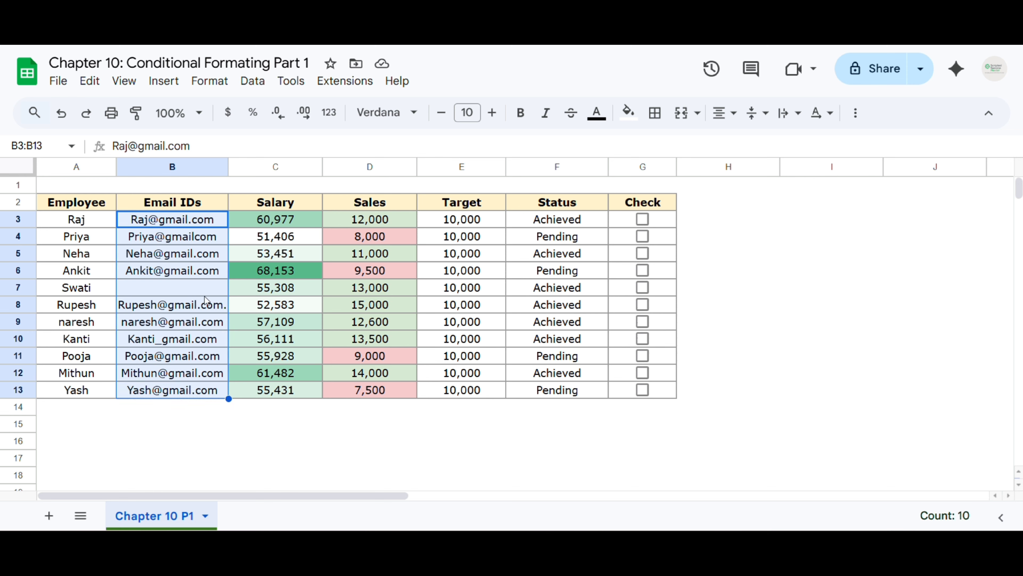
{"action": "left_click", "coordinate": [208, 81]}
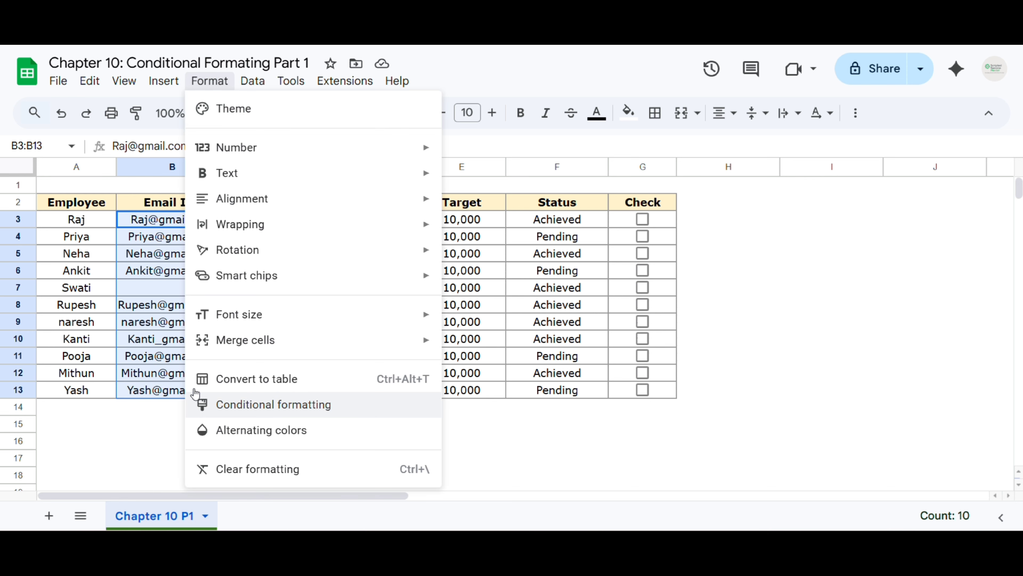
{"action": "left_click", "coordinate": [166, 327]}
Step: Start a single-color conditional formatting rule for the email cells B3:B13
{"action": "left_click_drag", "start_coordinate": [166, 219], "coordinate": [167, 391]}
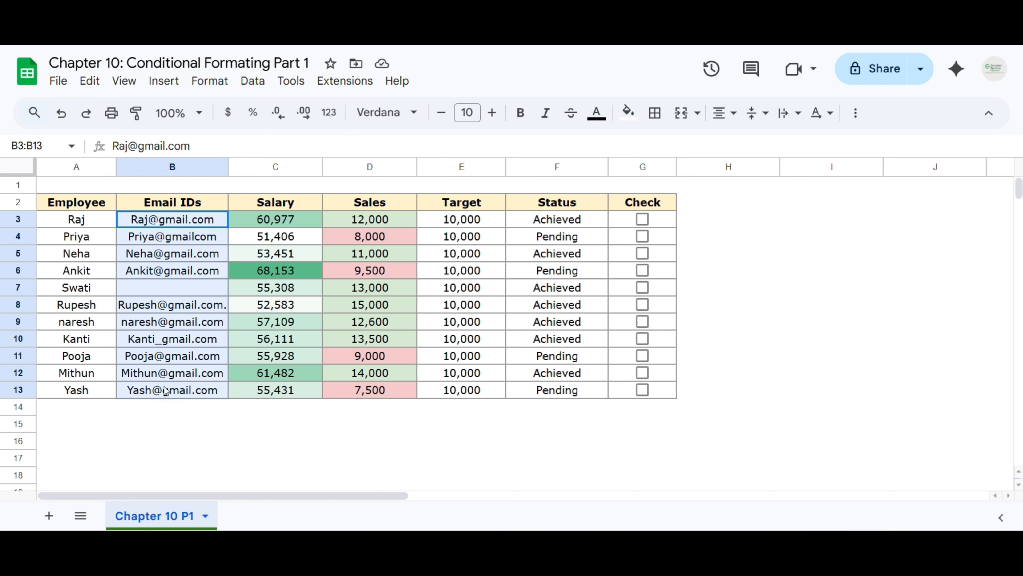
{"action": "right_click", "coordinate": [165, 290]}
{"action": "scroll", "coordinate": [260, 420], "scroll_direction": "down", "scroll_amount": 3}
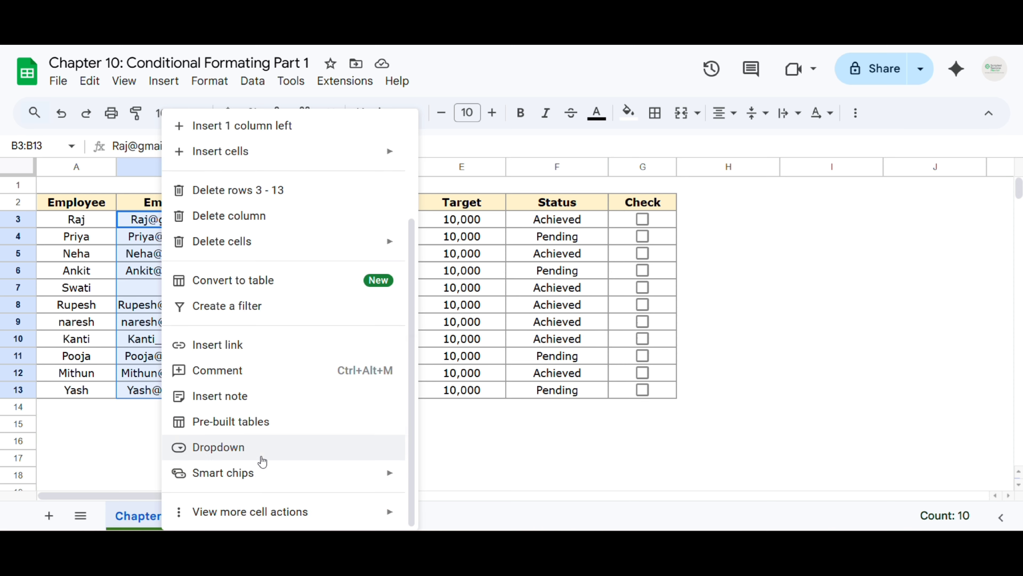
{"action": "mouse_move", "coordinate": [272, 512]}
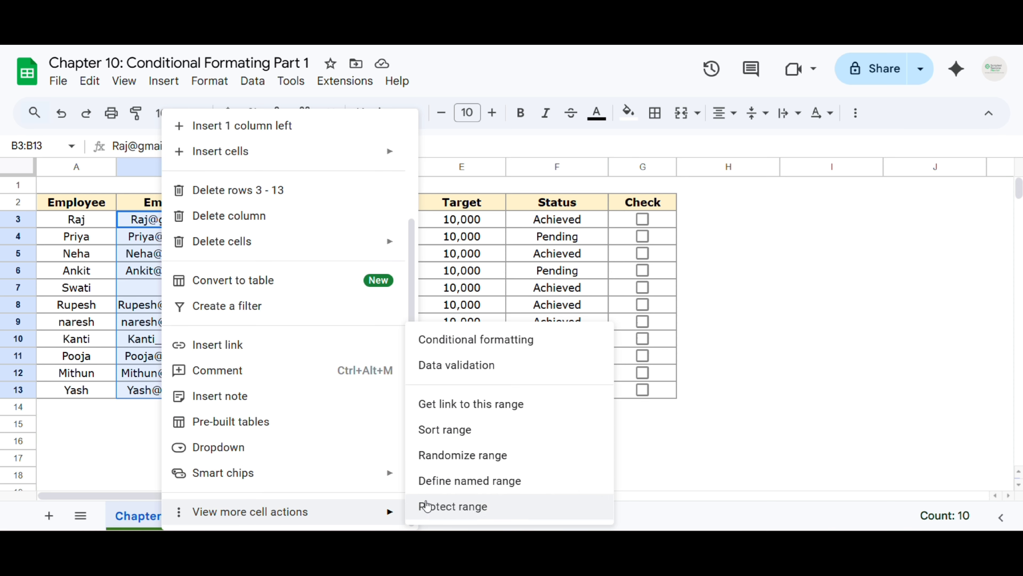
{"action": "left_click", "coordinate": [470, 341]}
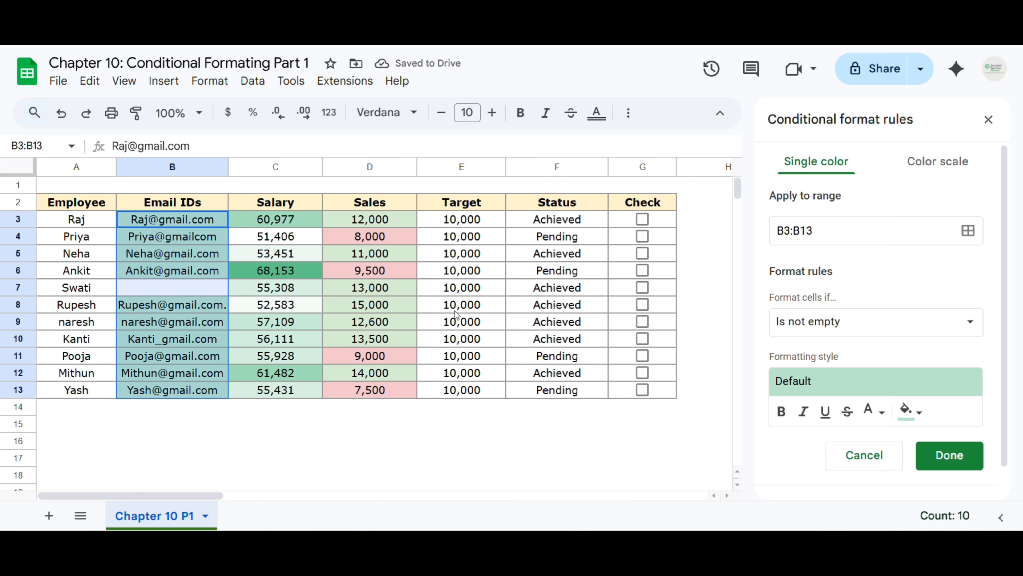
Step: Set the email rule to format empty cells with a light yellow fill
{"action": "left_click", "coordinate": [817, 323]}
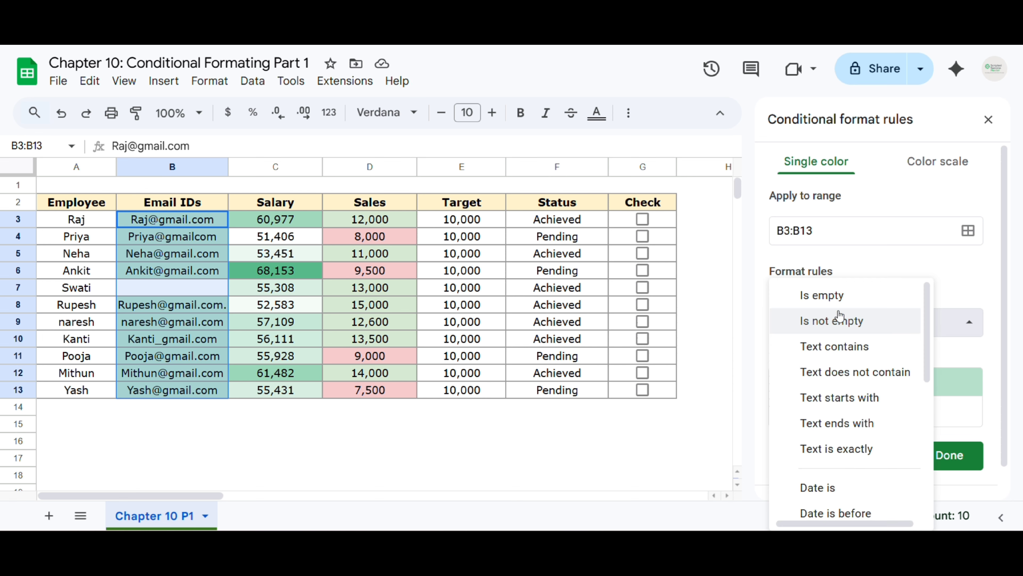
{"action": "left_click", "coordinate": [838, 299]}
{"action": "left_click", "coordinate": [906, 410]}
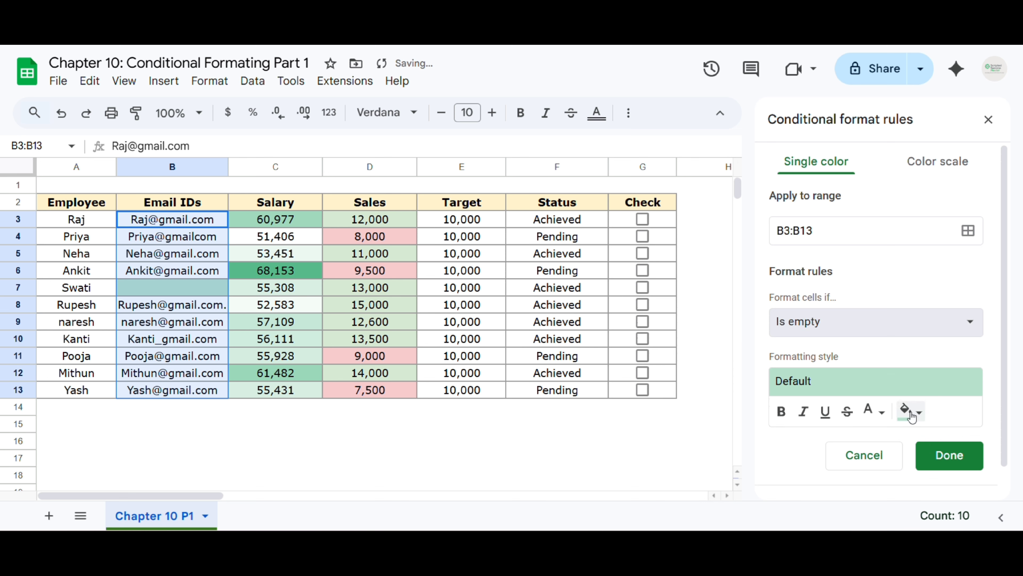
{"action": "left_click", "coordinate": [802, 224]}
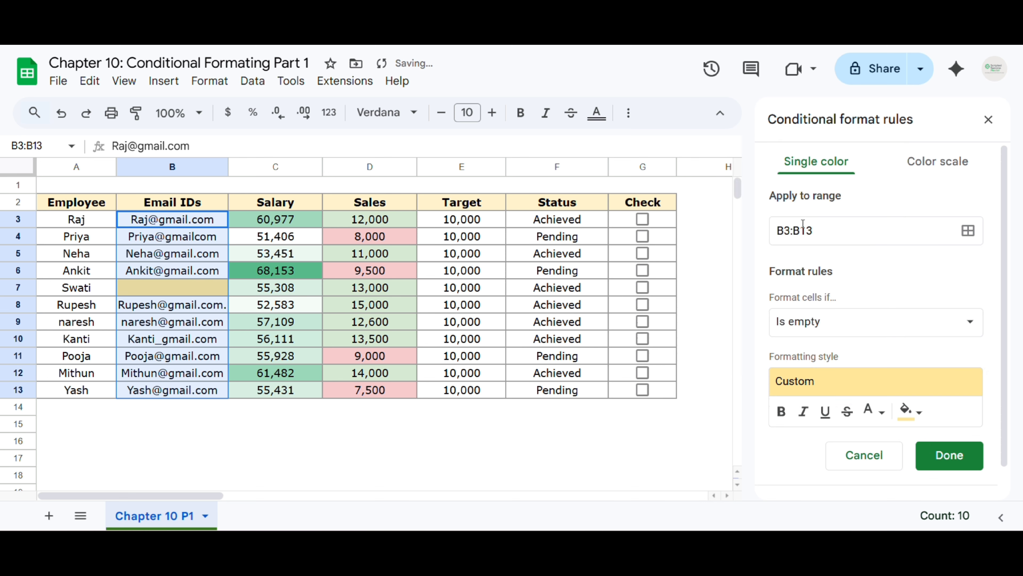
Step: Save the empty-email rule and start another single-color conditional formatting rule for the email cells B3:B13
{"action": "left_click", "coordinate": [943, 456]}
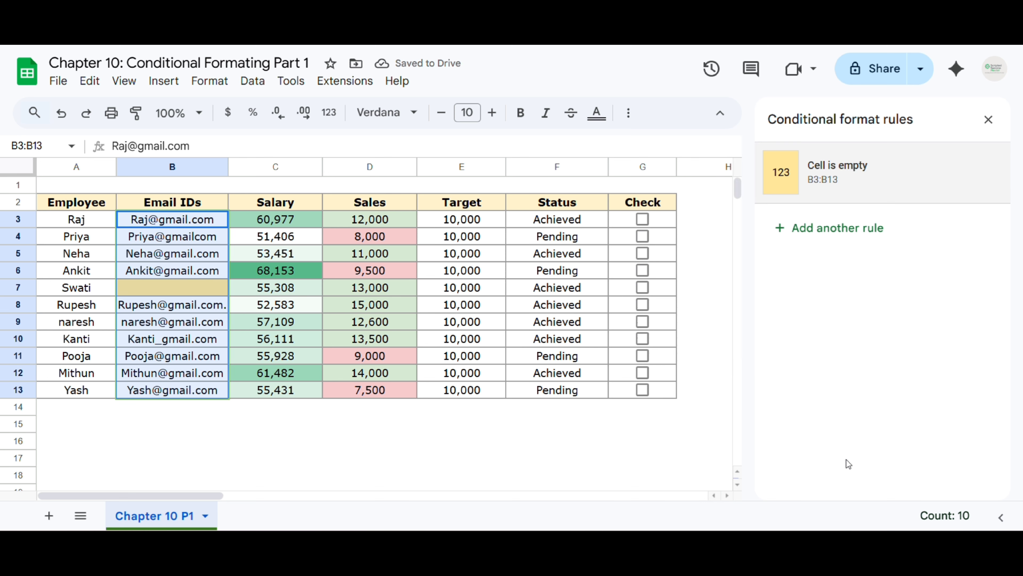
{"action": "left_click", "coordinate": [179, 325]}
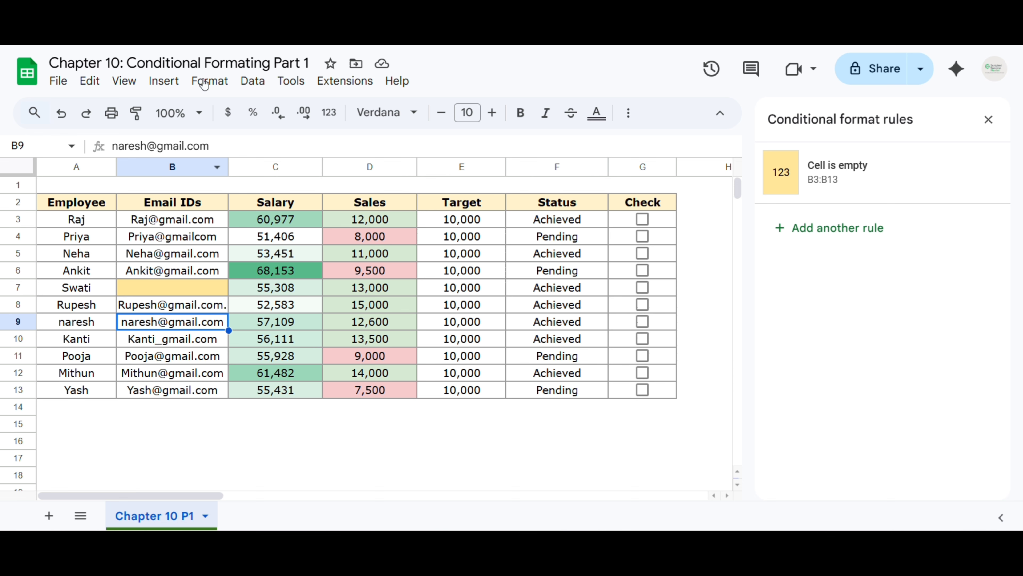
{"action": "left_click_drag", "start_coordinate": [179, 219], "coordinate": [179, 391]}
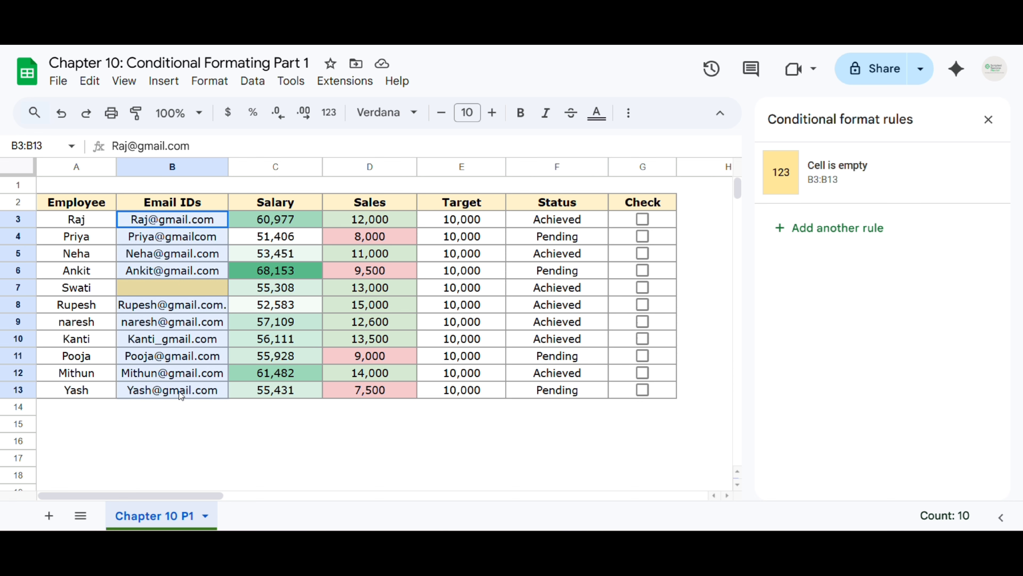
{"action": "left_click", "coordinate": [211, 82]}
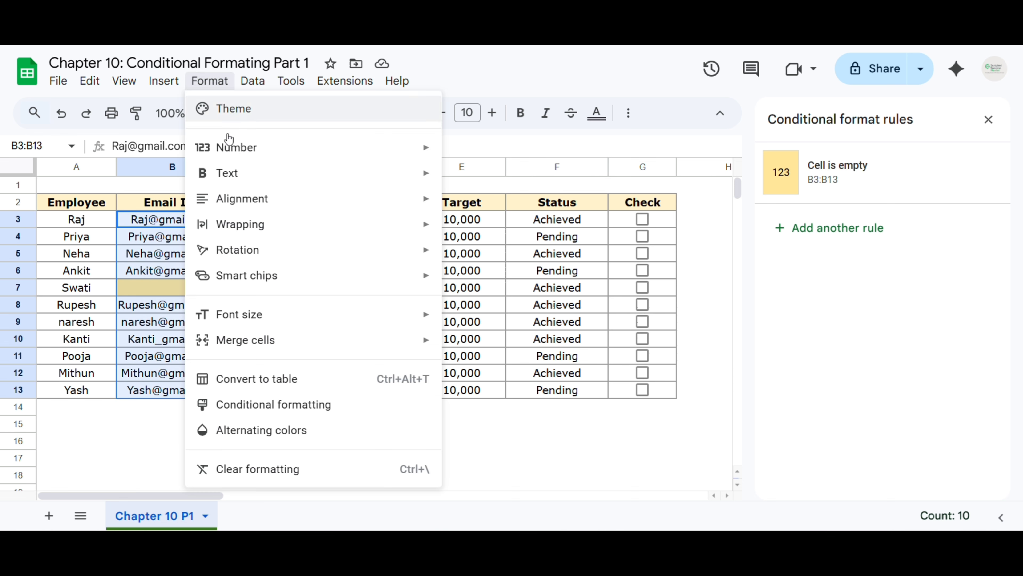
{"action": "left_click", "coordinate": [287, 399]}
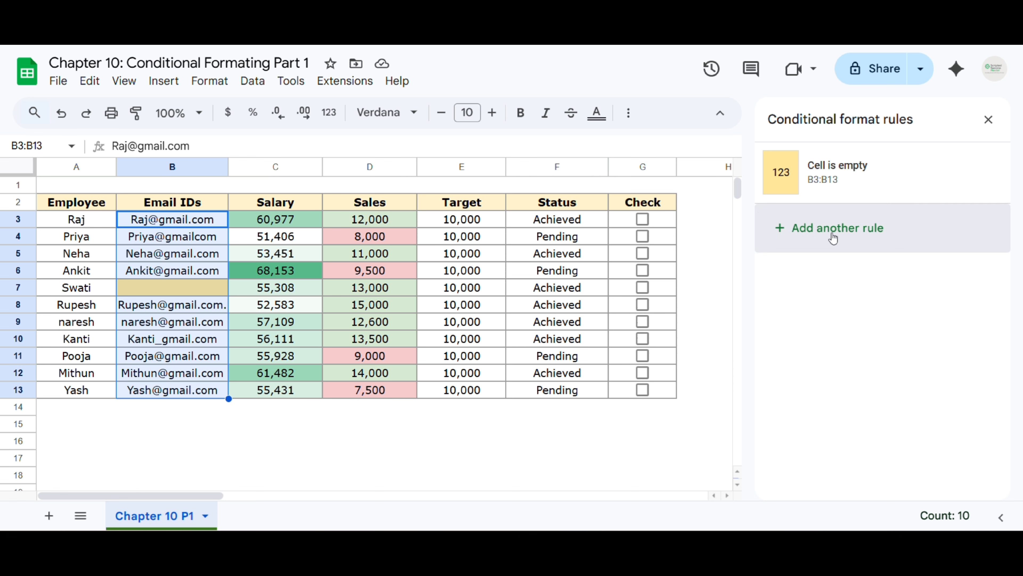
{"action": "left_click", "coordinate": [822, 229]}
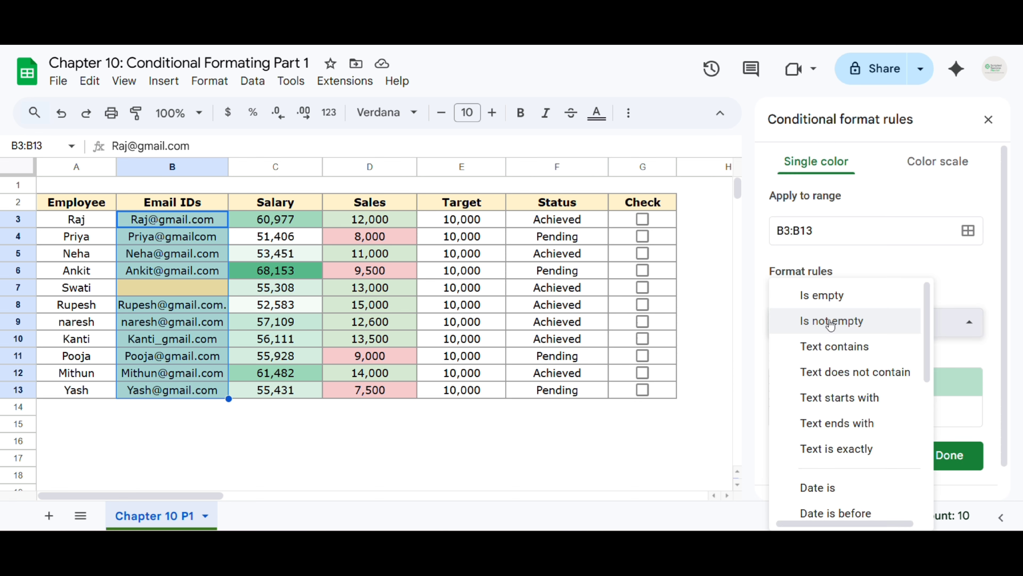
Step: Set the new email rule to format cells whose text does not contain "@"
{"action": "left_click", "coordinate": [829, 321]}
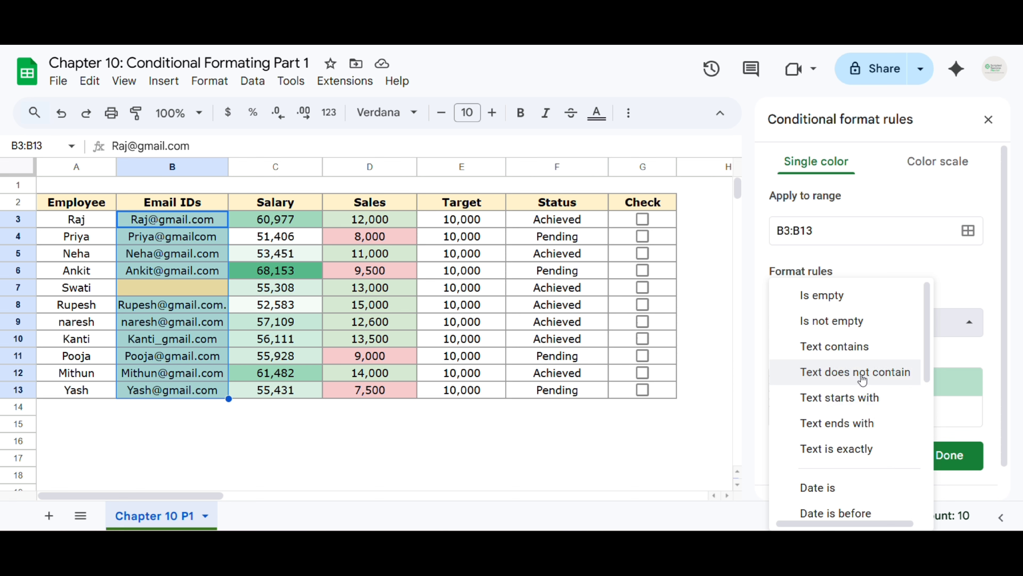
{"action": "left_click", "coordinate": [838, 383]}
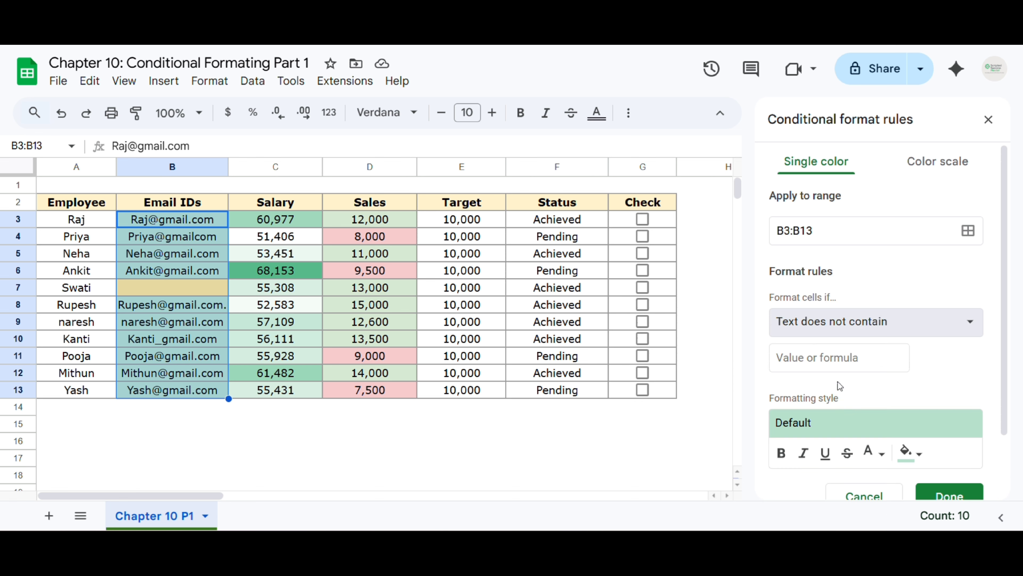
{"action": "left_click", "coordinate": [792, 365]}
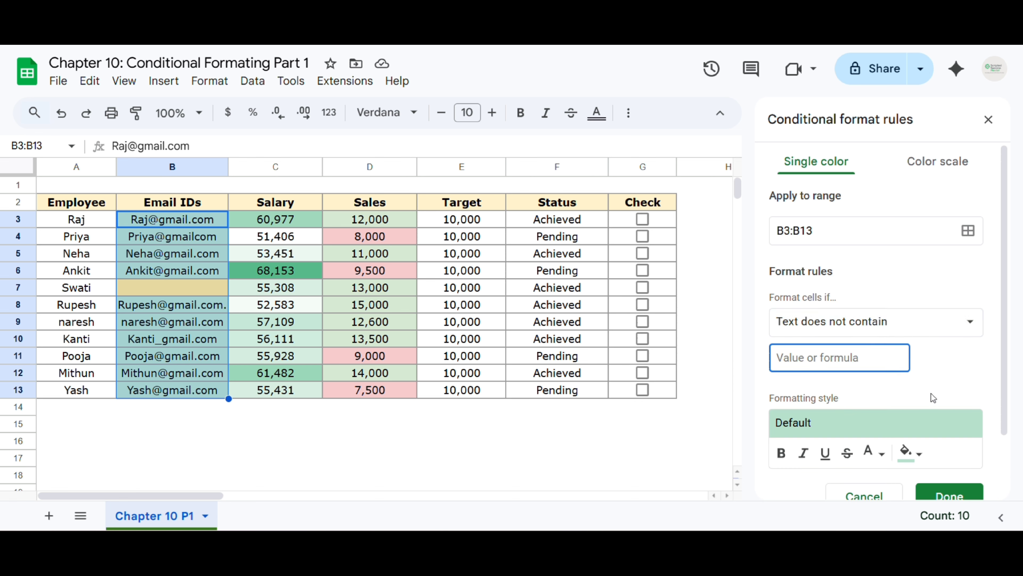
{"action": "type", "text": "@"}
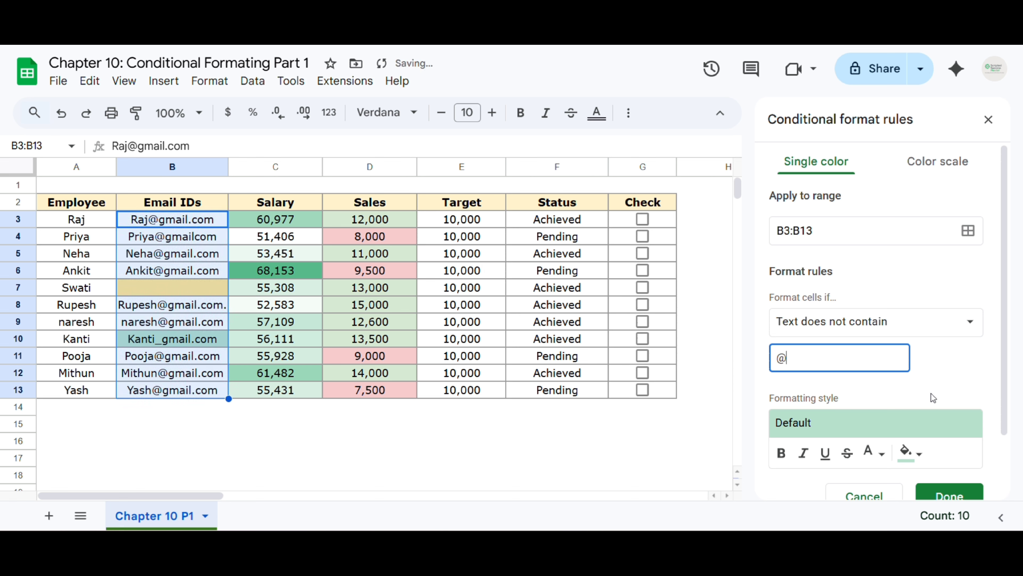
Step: Give the missing-"@" email rule a light red fill and save it
{"action": "left_click", "coordinate": [907, 452]}
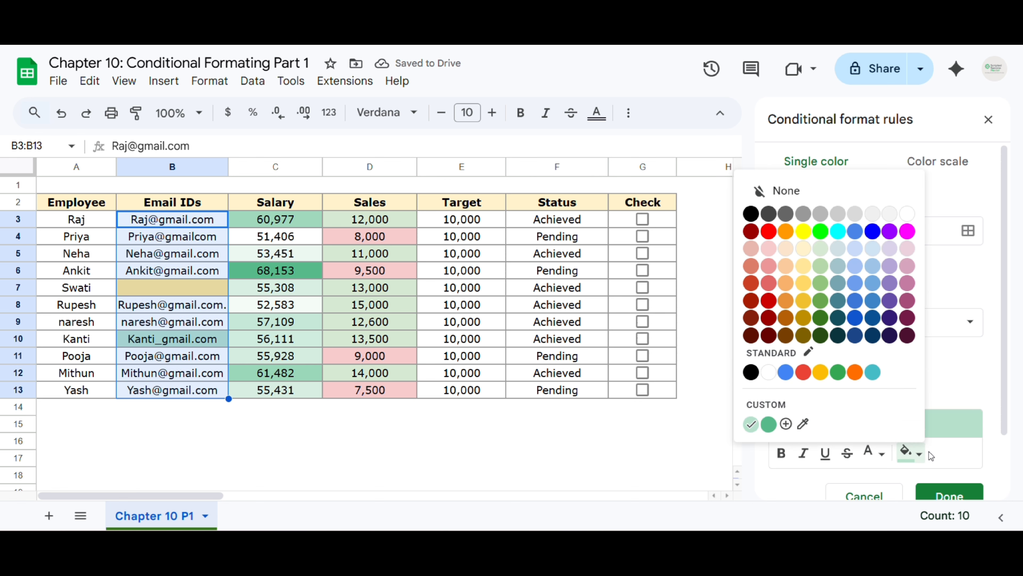
{"action": "left_click", "coordinate": [768, 251]}
{"action": "scroll", "coordinate": [884, 400], "scroll_direction": "down", "scroll_amount": 2}
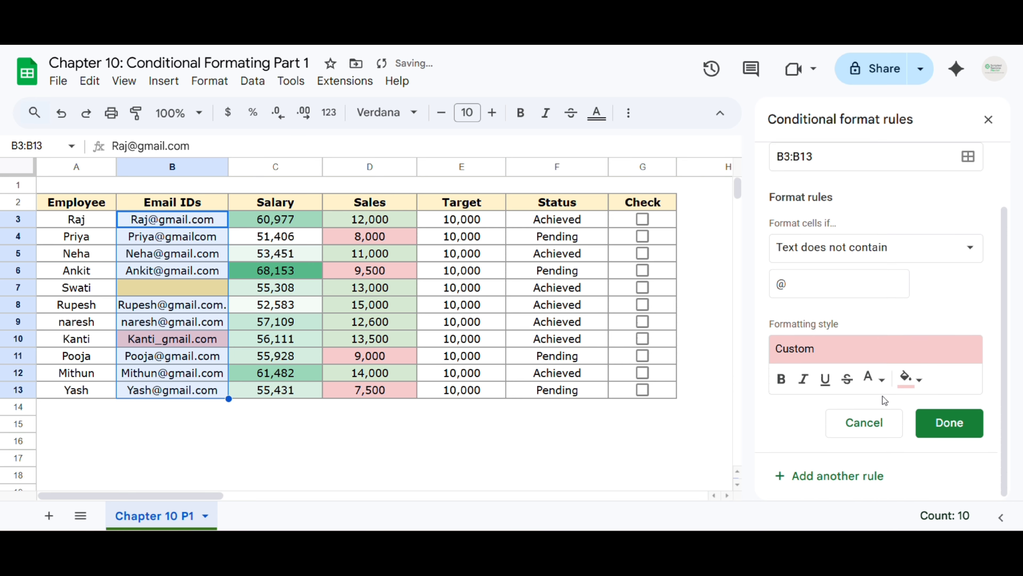
{"action": "left_click", "coordinate": [965, 434]}
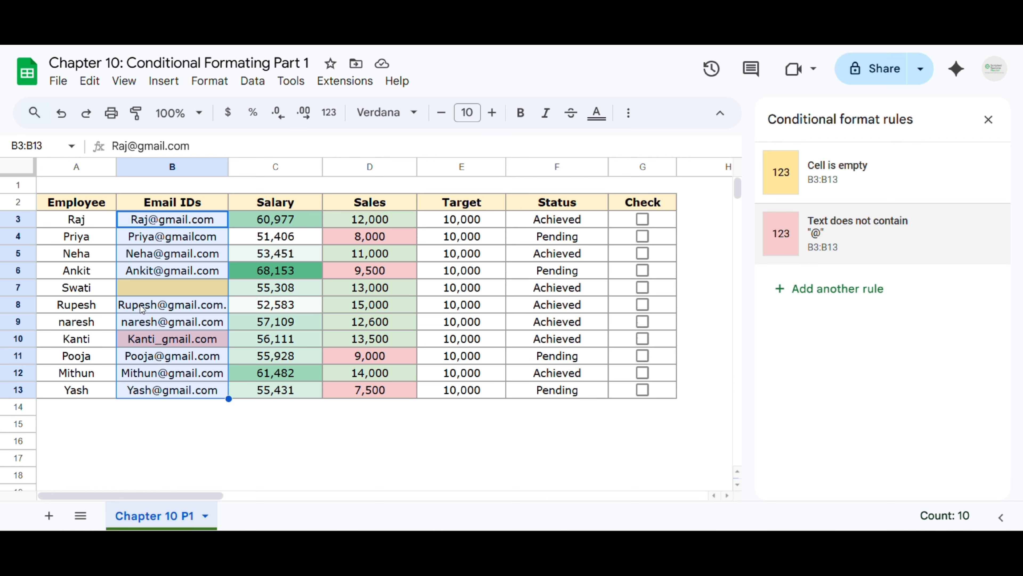
Step: Try the missing-"@" rule above the empty-cell rule to compare B7, and restore the empty-cell rule to first priority
{"action": "left_click", "coordinate": [187, 292]}
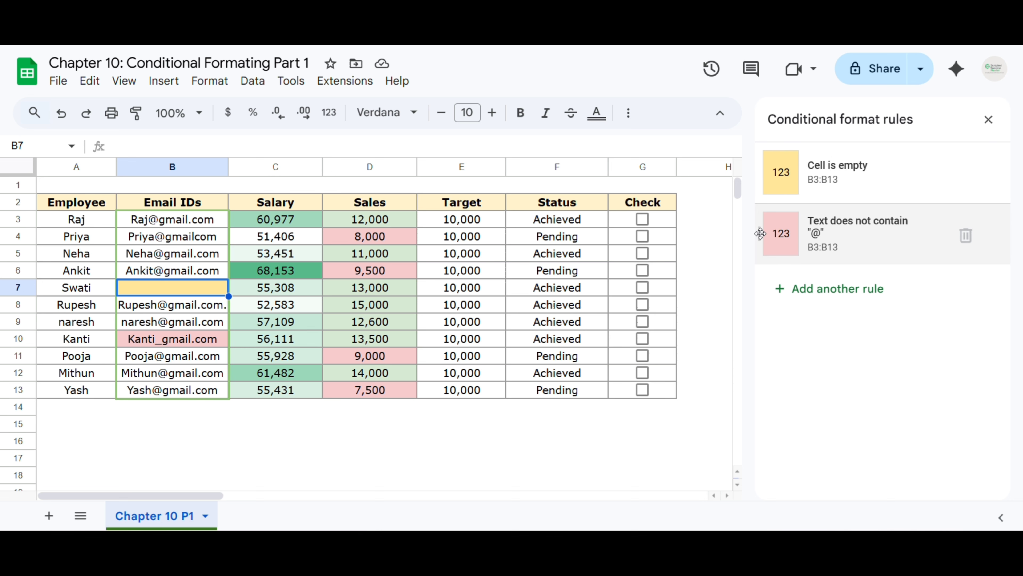
{"action": "left_click_drag", "start_coordinate": [760, 233], "coordinate": [767, 179]}
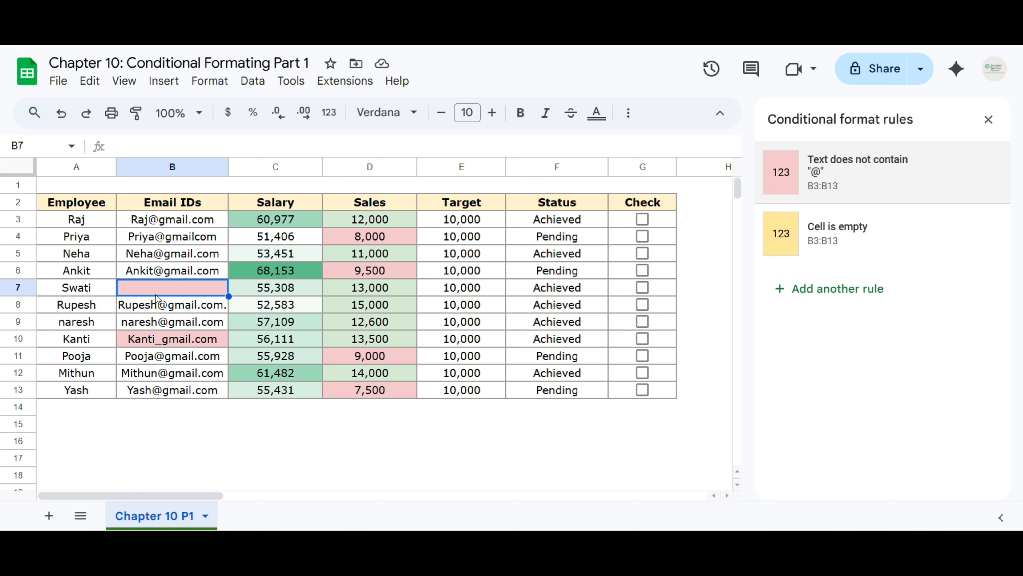
{"action": "left_click_drag", "start_coordinate": [768, 232], "coordinate": [765, 192]}
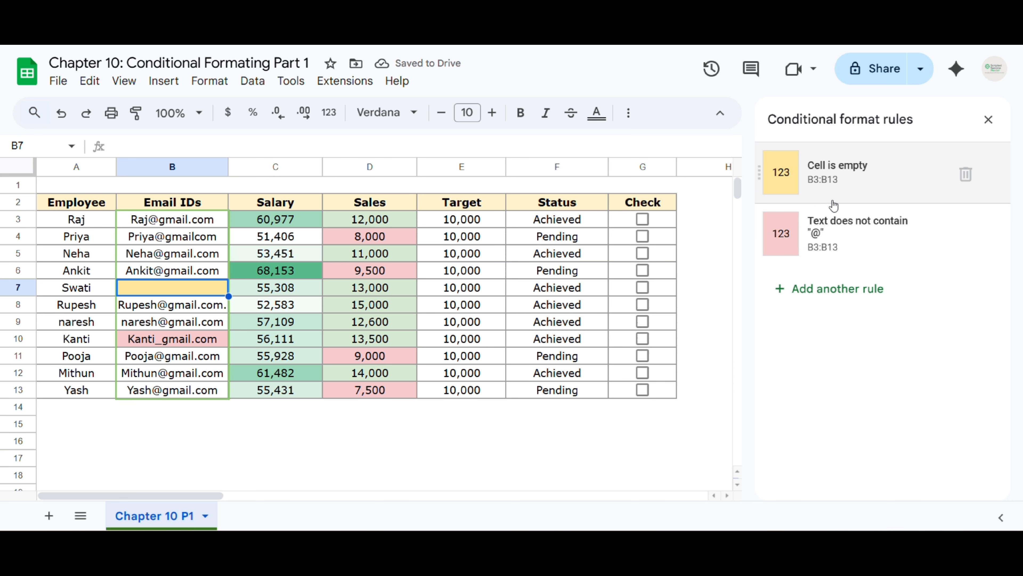
Step: Close the conditional format rules and review the formatting of the salary, sales and email columns, the empty and invalid emails, and the whole table
{"action": "left_click", "coordinate": [988, 119]}
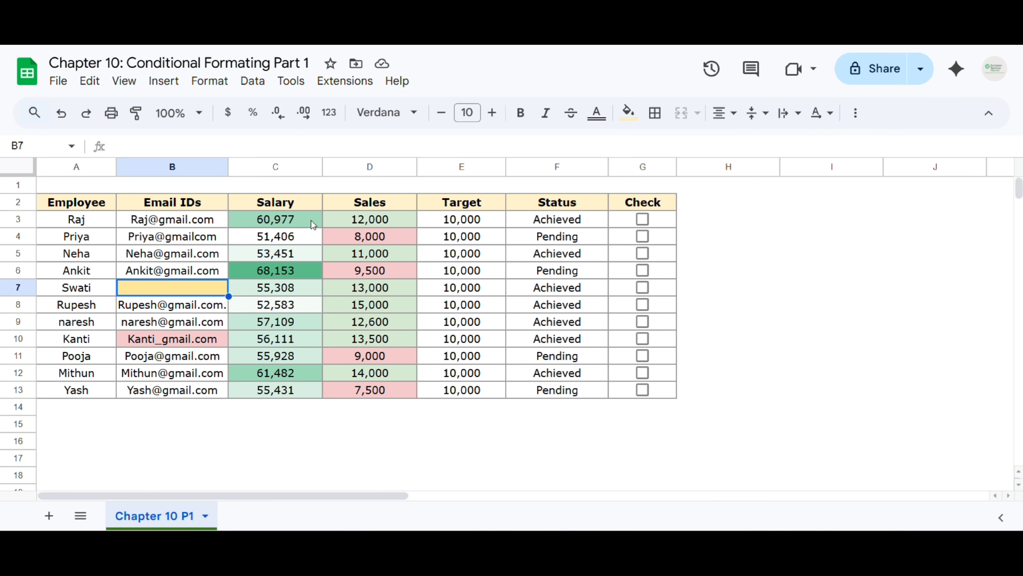
{"action": "left_click_drag", "start_coordinate": [313, 224], "coordinate": [307, 395]}
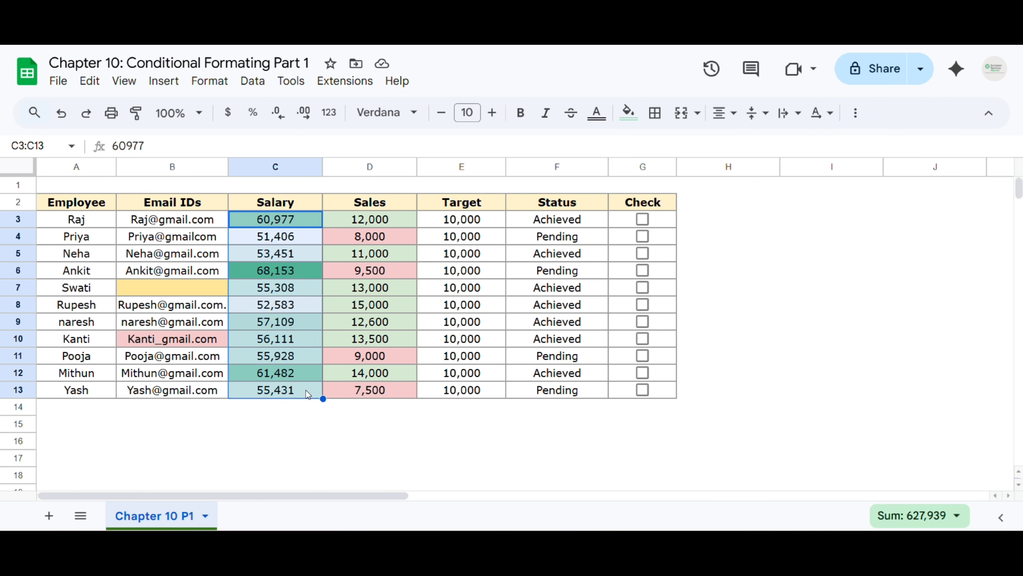
{"action": "left_click_drag", "start_coordinate": [397, 222], "coordinate": [385, 391]}
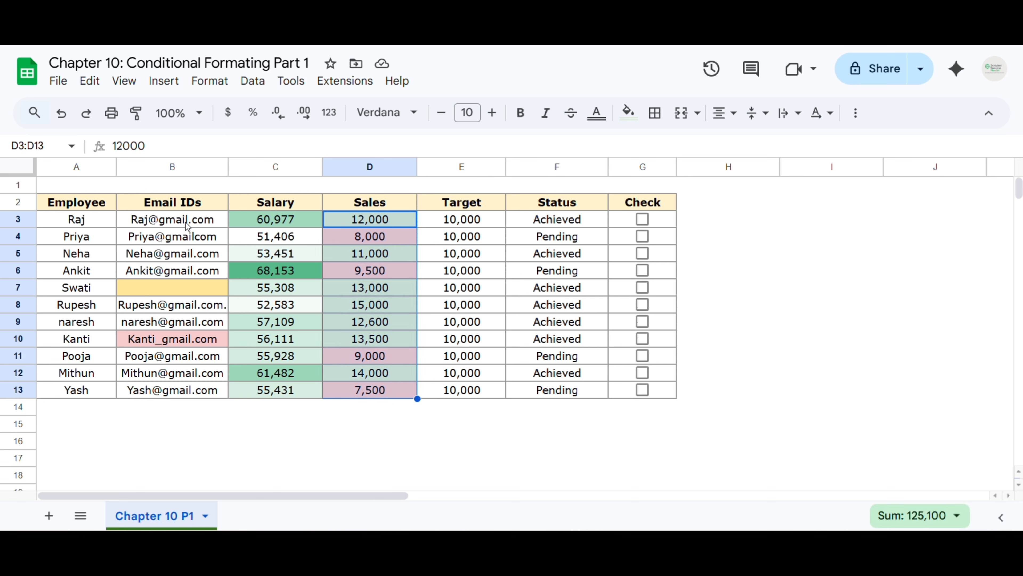
{"action": "left_click_drag", "start_coordinate": [187, 224], "coordinate": [188, 391]}
{"action": "left_click", "coordinate": [187, 276]}
{"action": "left_click", "coordinate": [186, 287]}
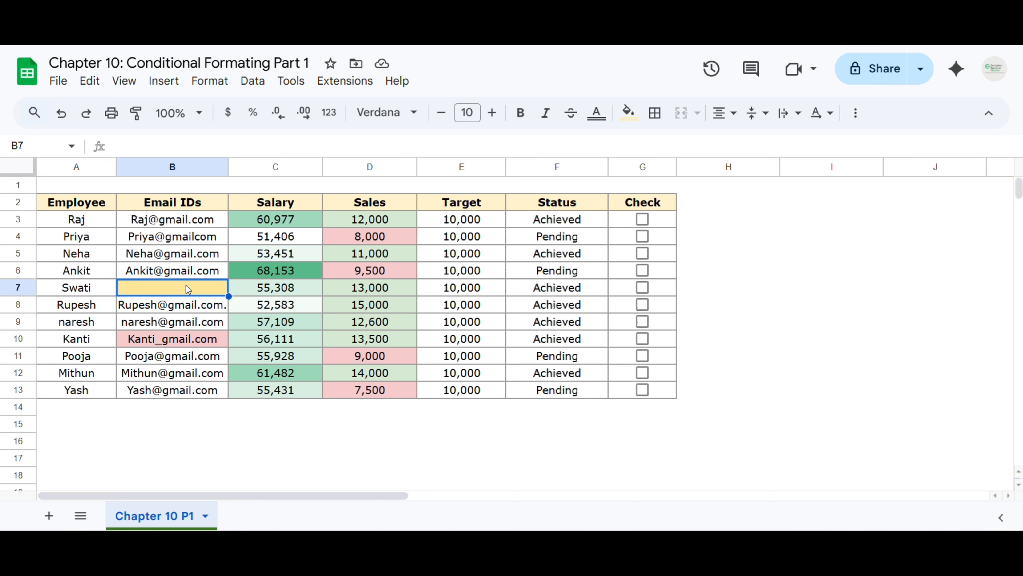
{"action": "left_click", "coordinate": [175, 342]}
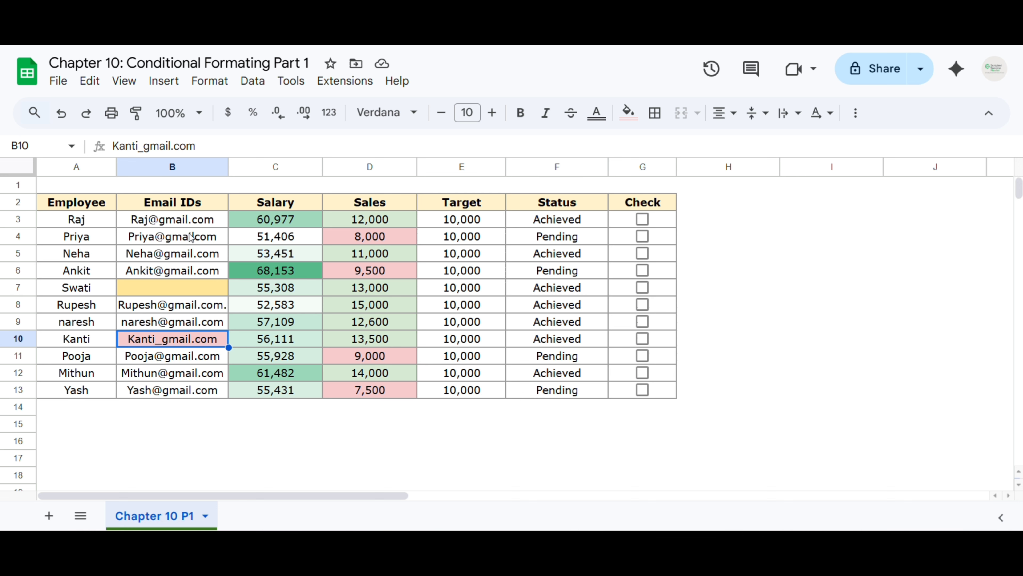
{"action": "left_click_drag", "start_coordinate": [91, 207], "coordinate": [636, 399]}
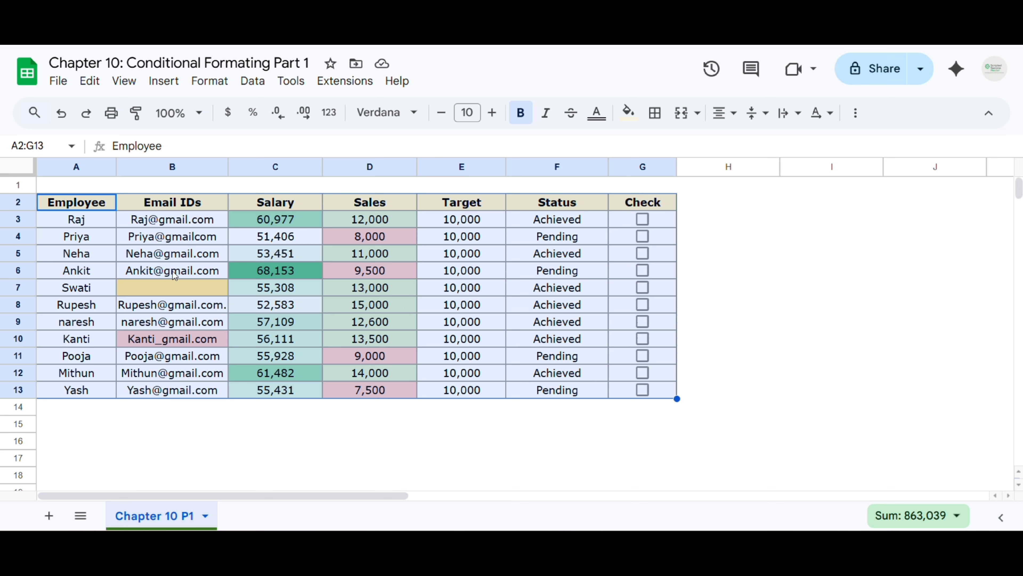